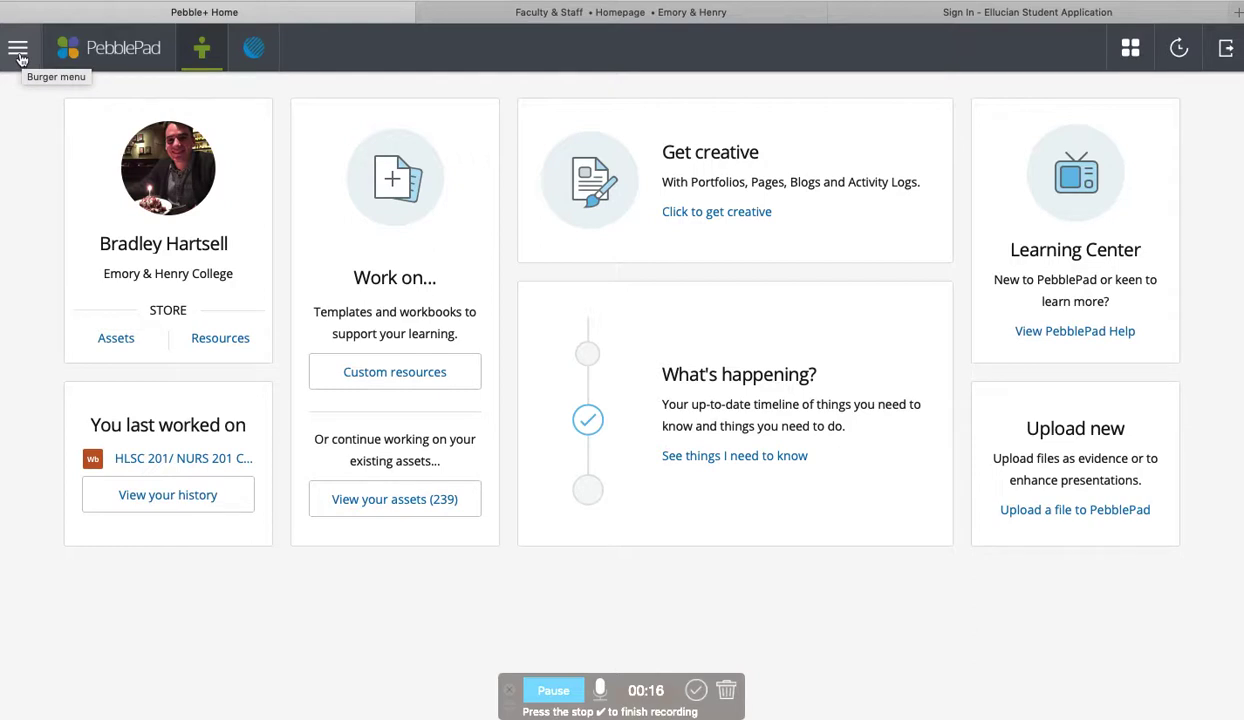
Create a new portfolio from the creative asset options
click(18, 58)
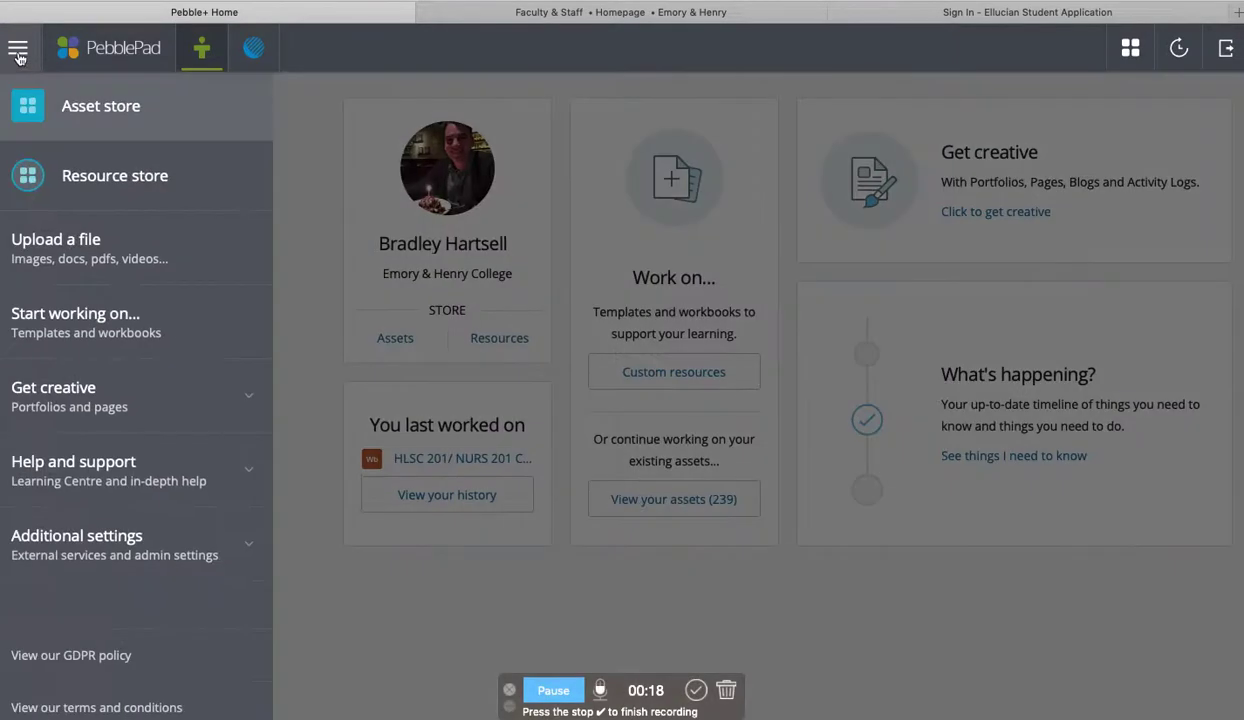
click(93, 406)
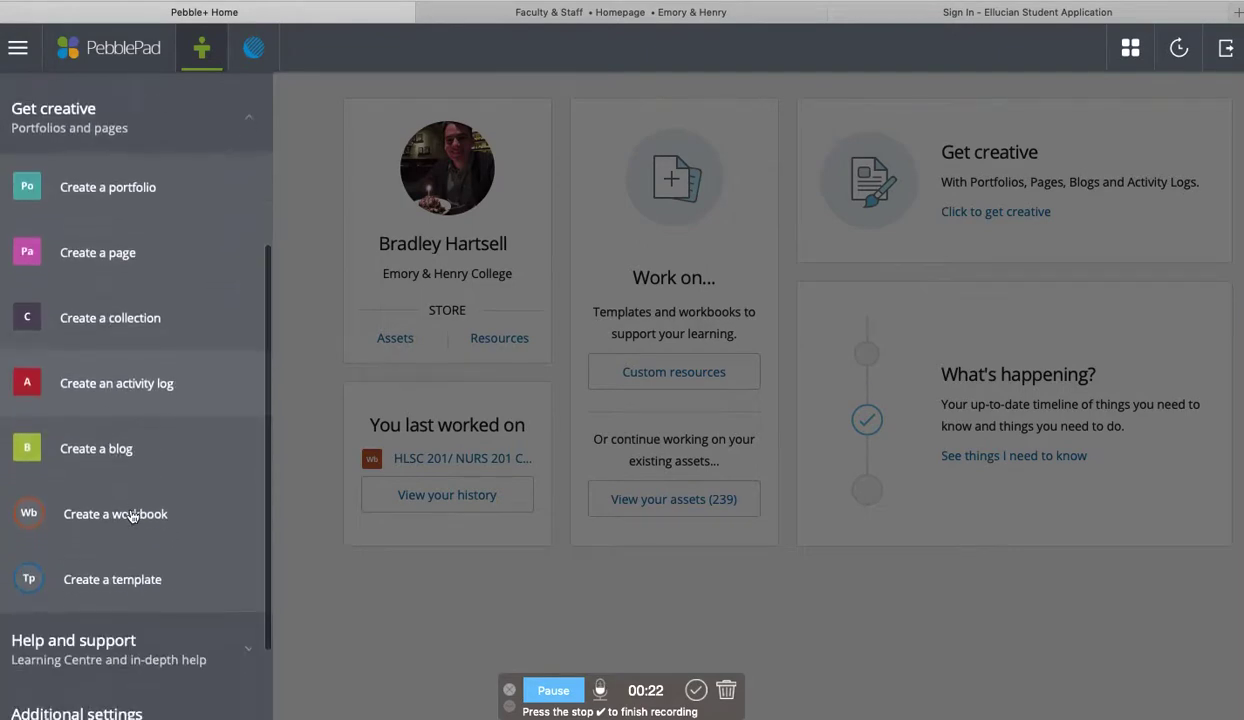
click(138, 163)
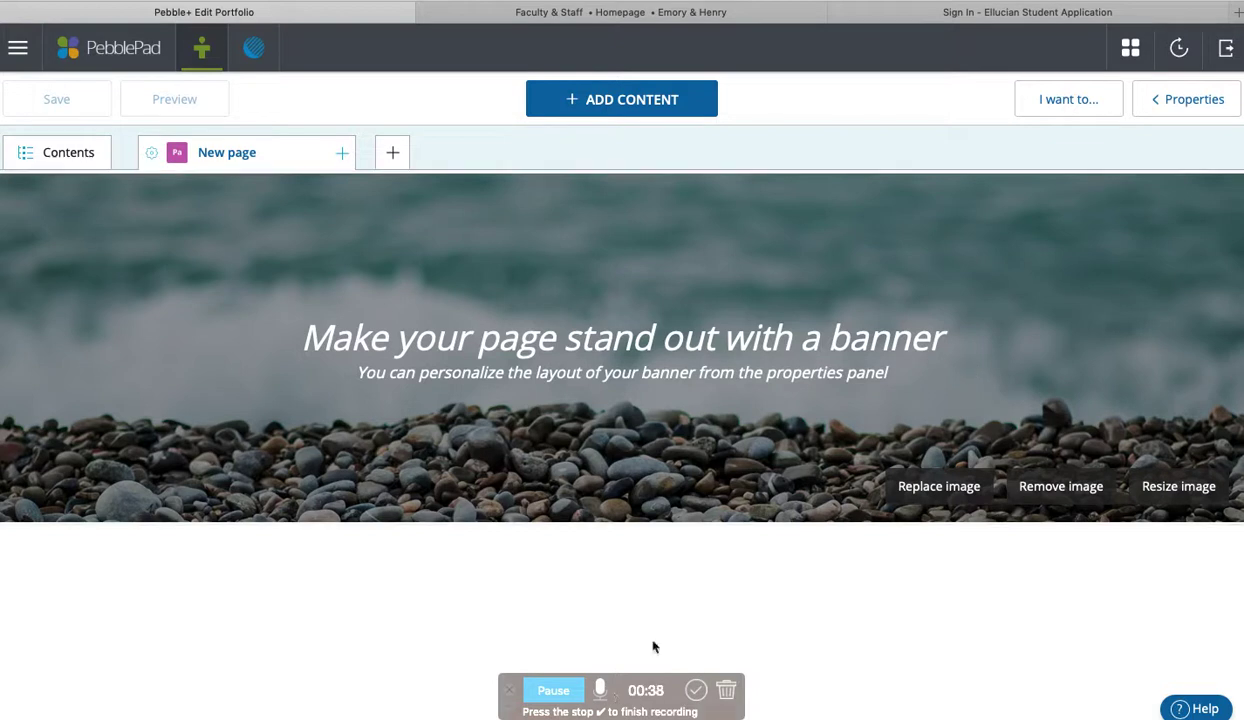
click(558, 695)
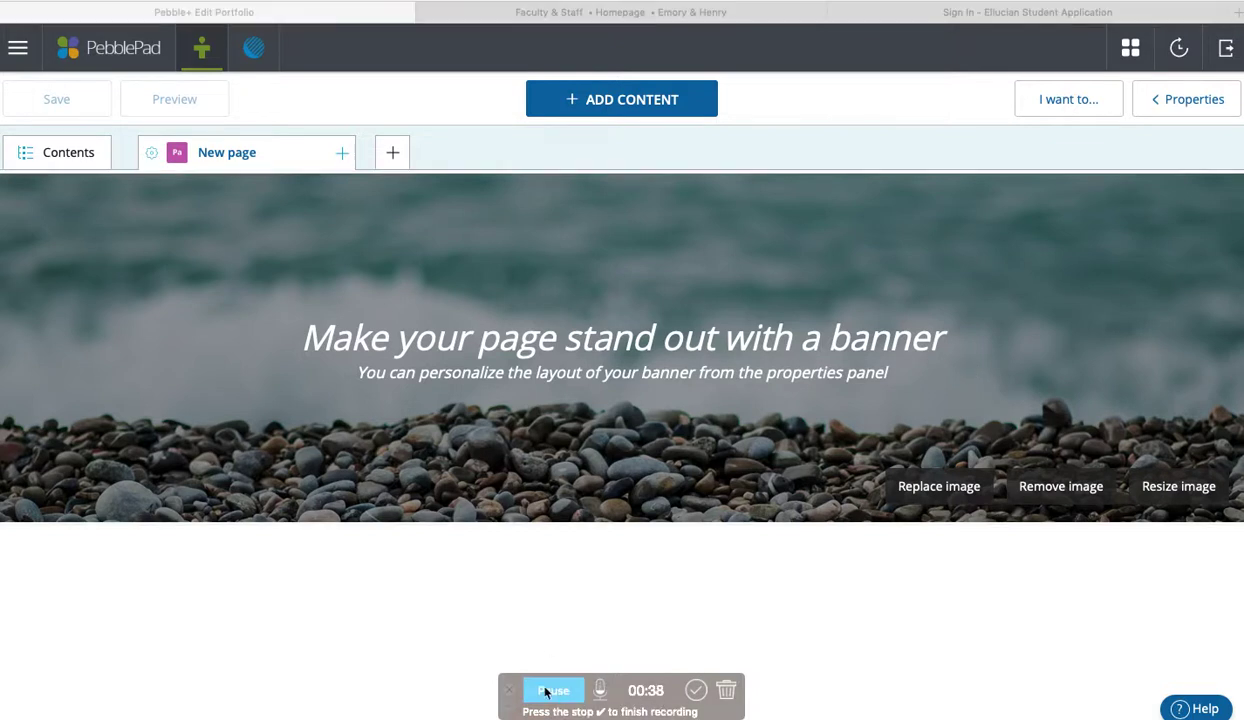
Remove the default banner from the new page and add a fresh banner block
click(1194, 236)
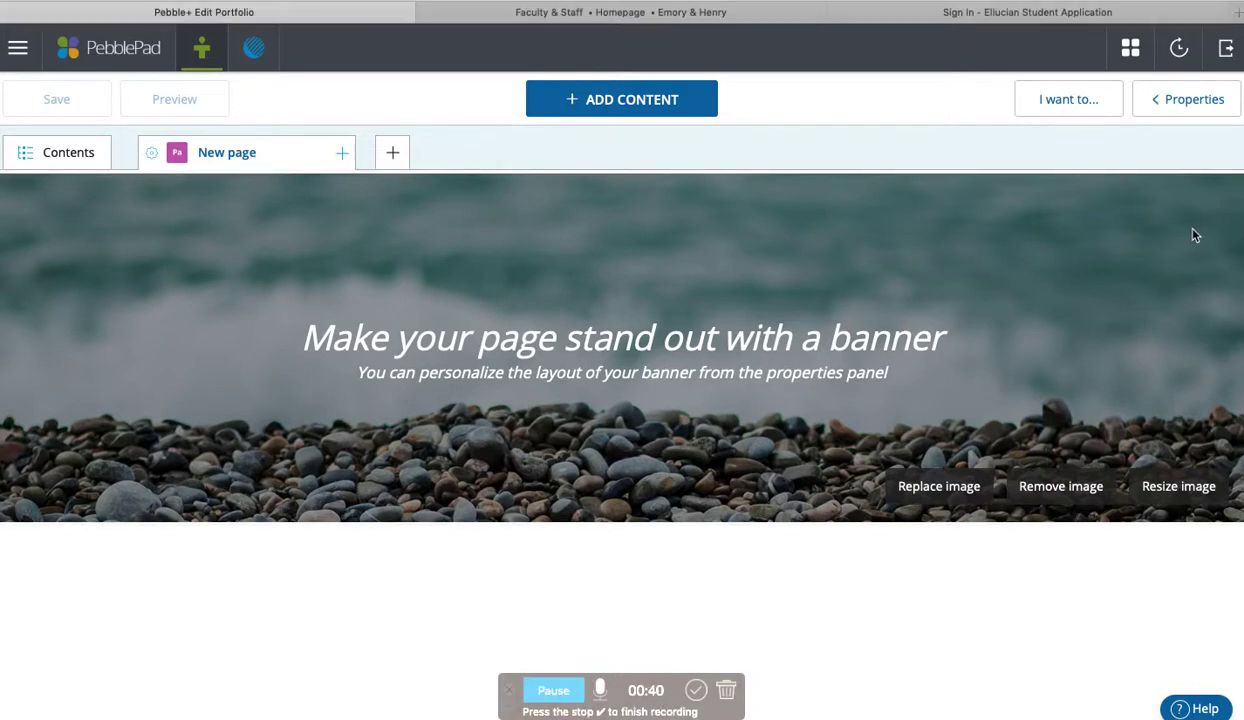
click(1240, 190)
click(682, 110)
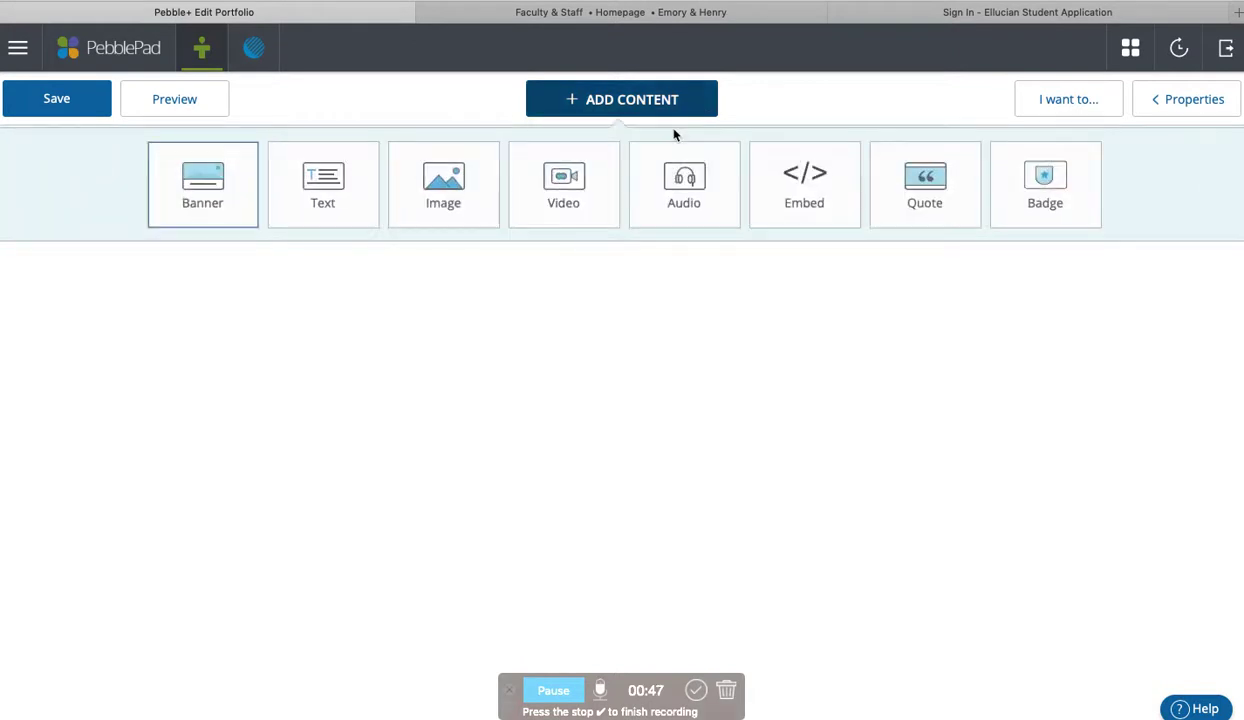
click(202, 195)
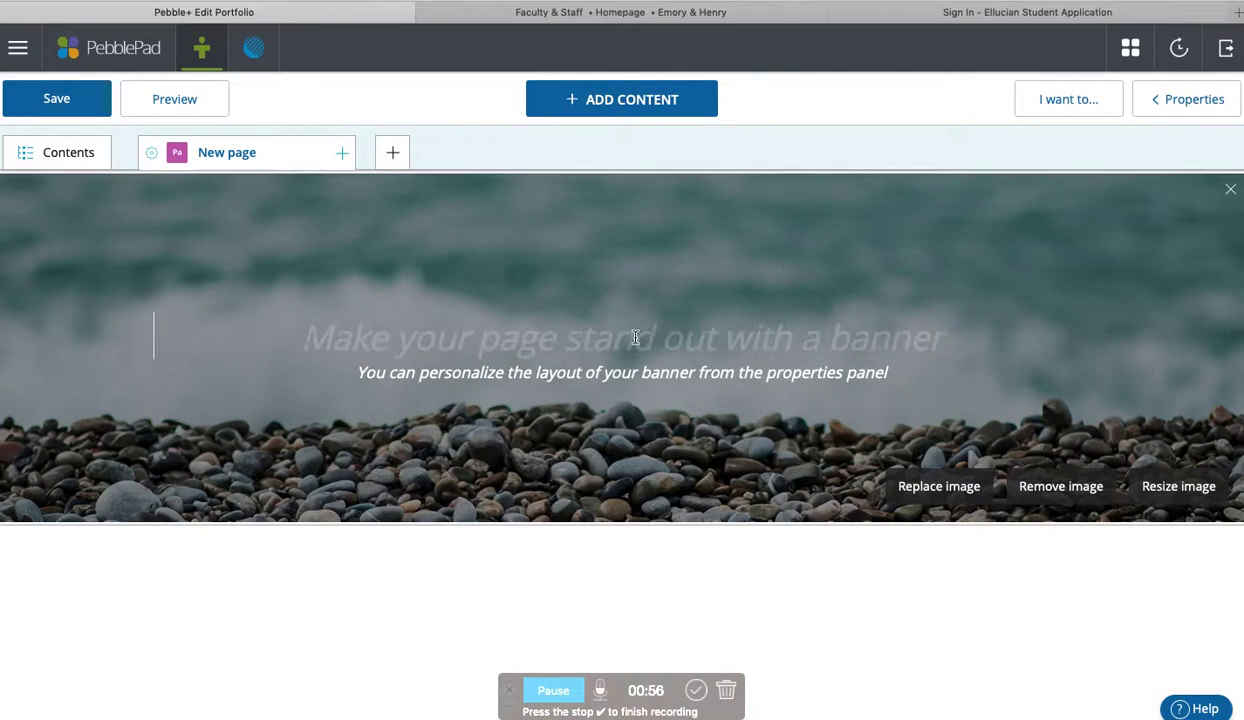
Title the banner with the owner's first name followed by "'s ePortfolio" and set its subtitle to "Spring 2019"
text(Bradley)
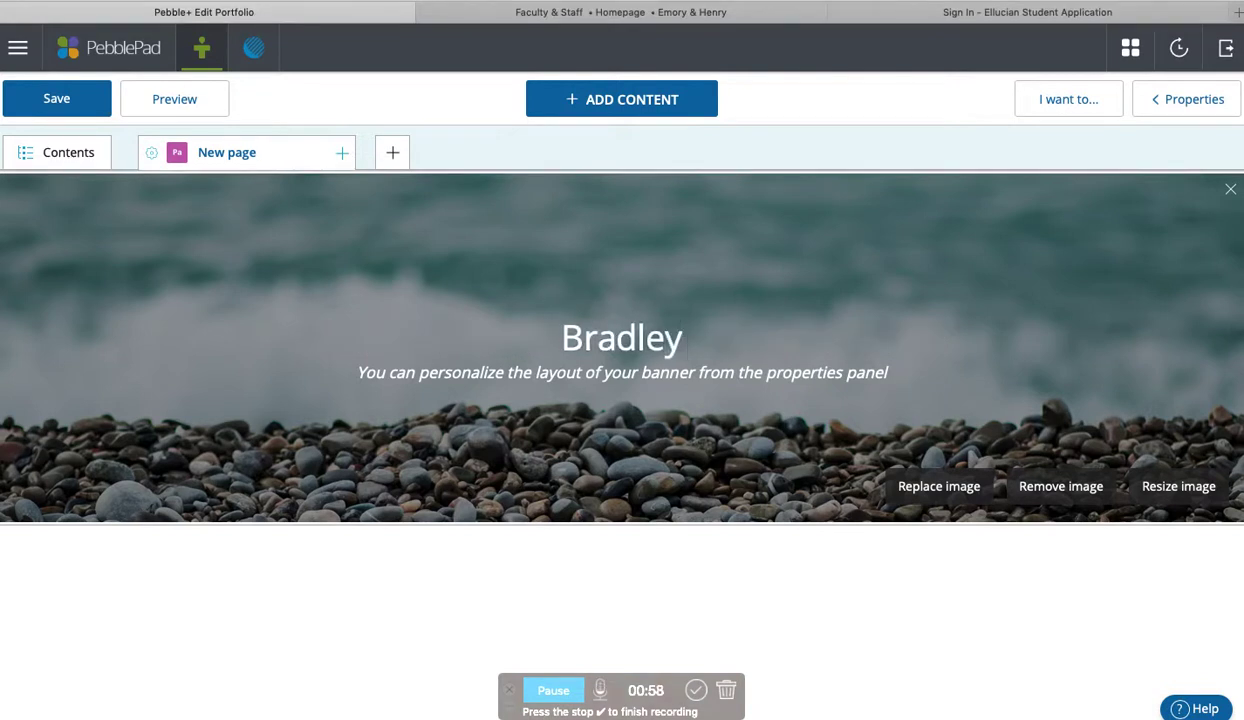
text('s ePortfoluo)
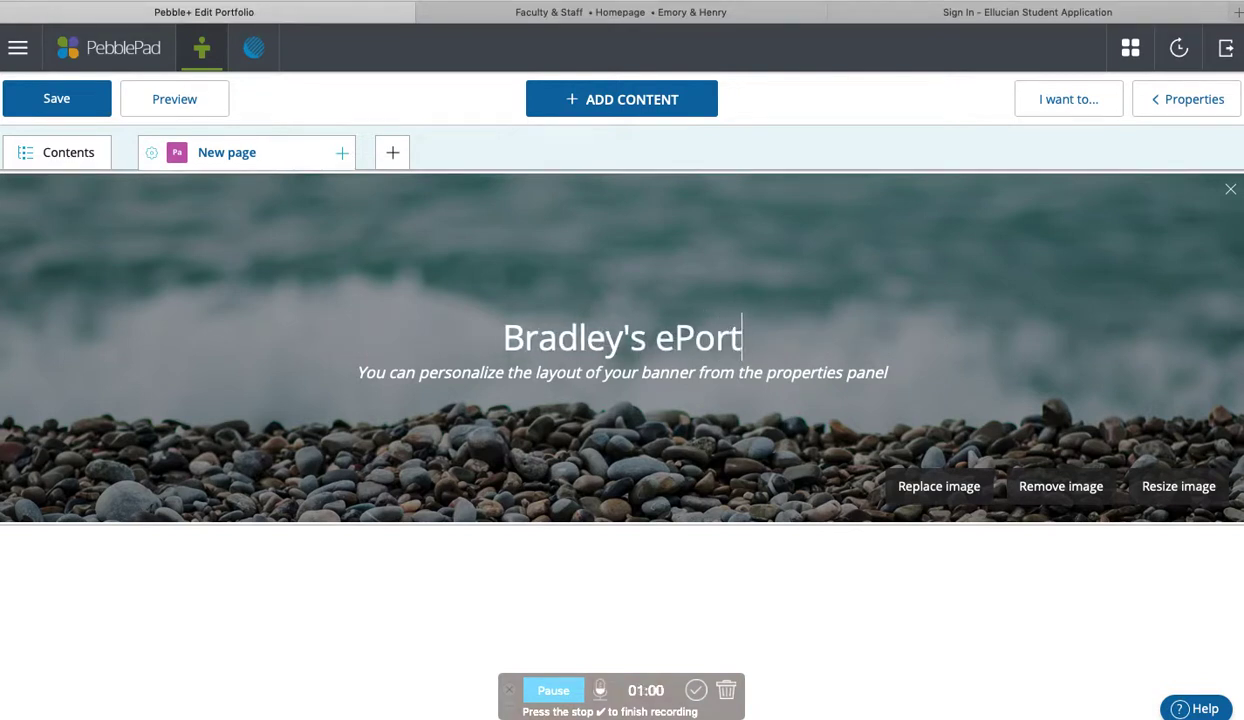
key(BackSpace)
key(BackSpace)
text(io)
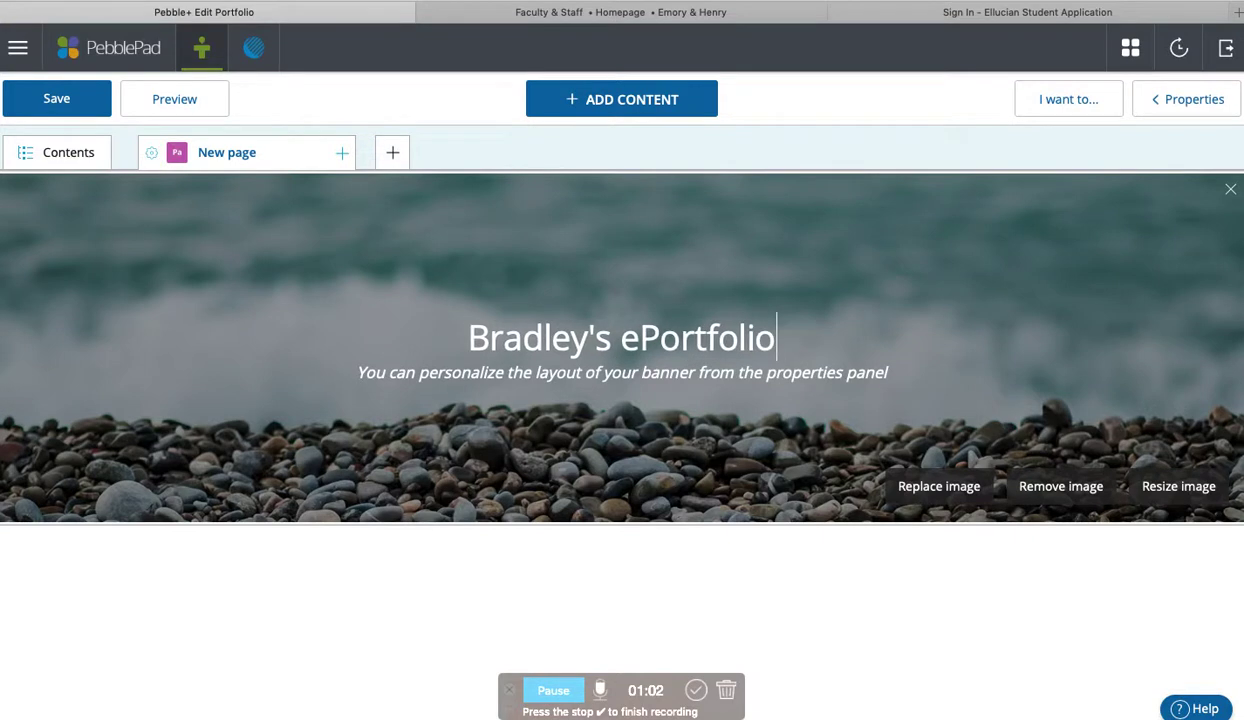
click(624, 368)
text(Spr)
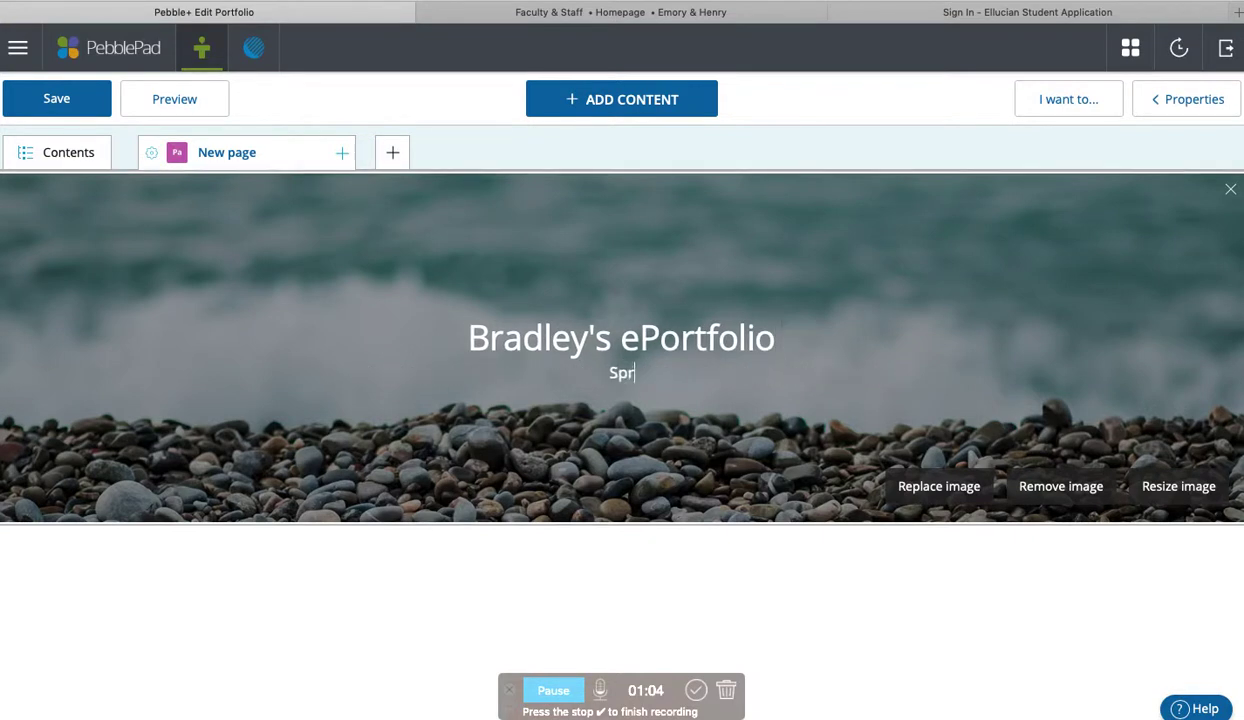
text(ing 2019)
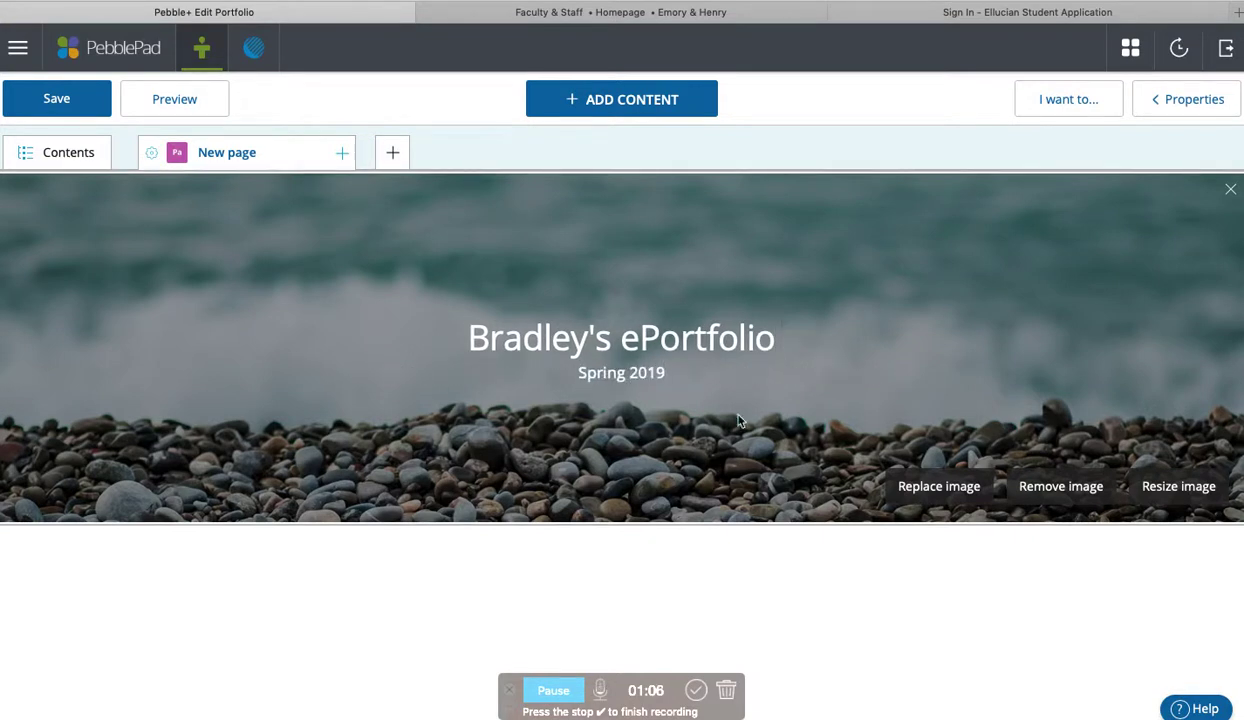
Replace the banner image with the default image of a paintbrush on teal watercolor
click(948, 489)
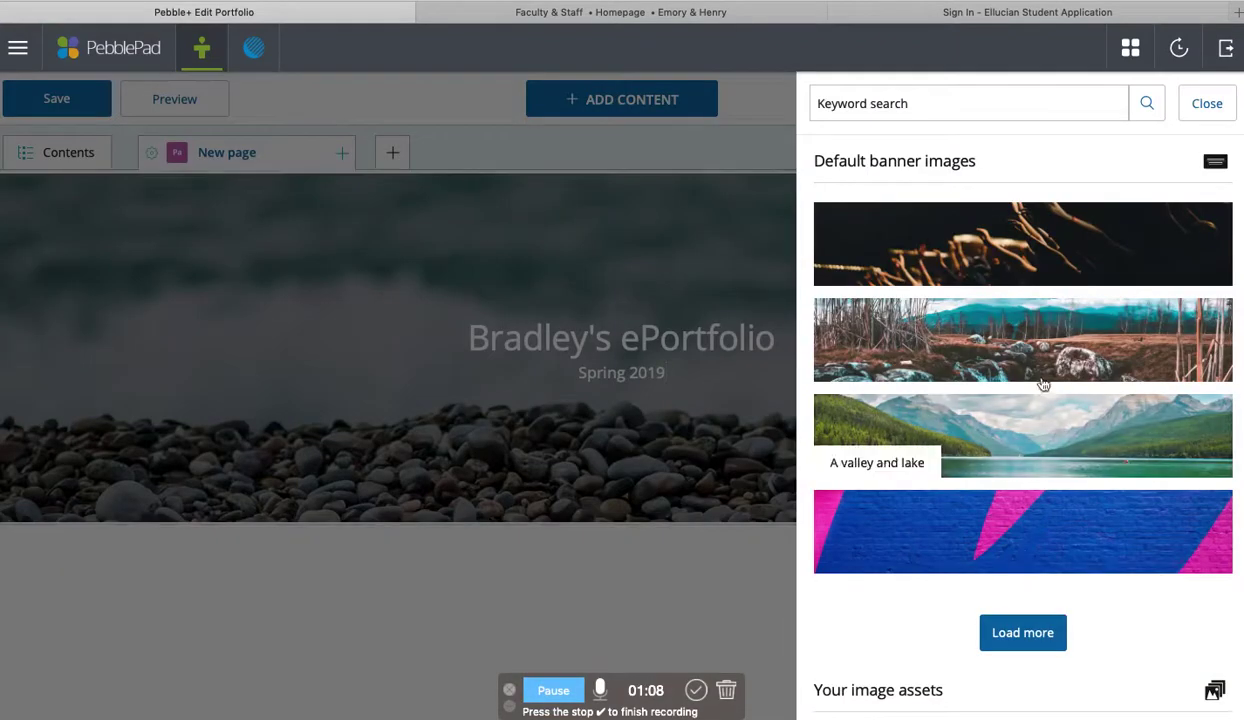
click(1041, 620)
scroll(1058, 605, down, 10)
scroll(1087, 558, down, 15)
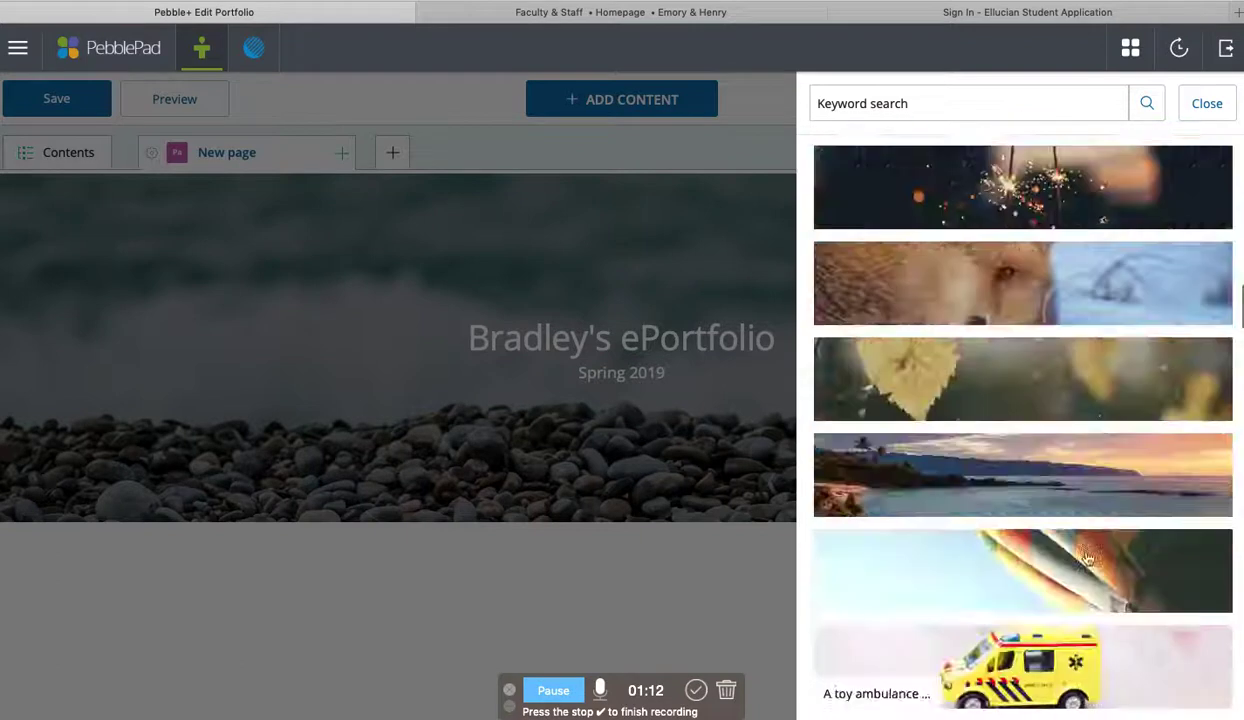
scroll(1087, 558, down, 15)
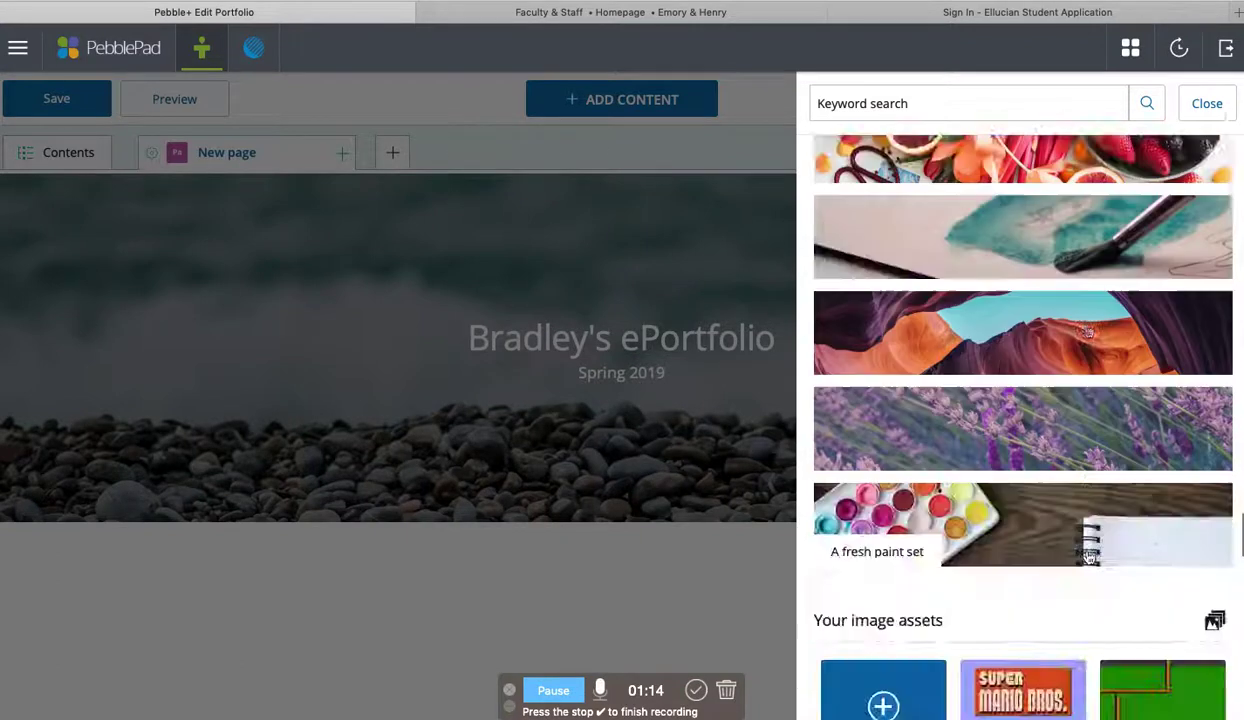
scroll(1089, 556, up, 3)
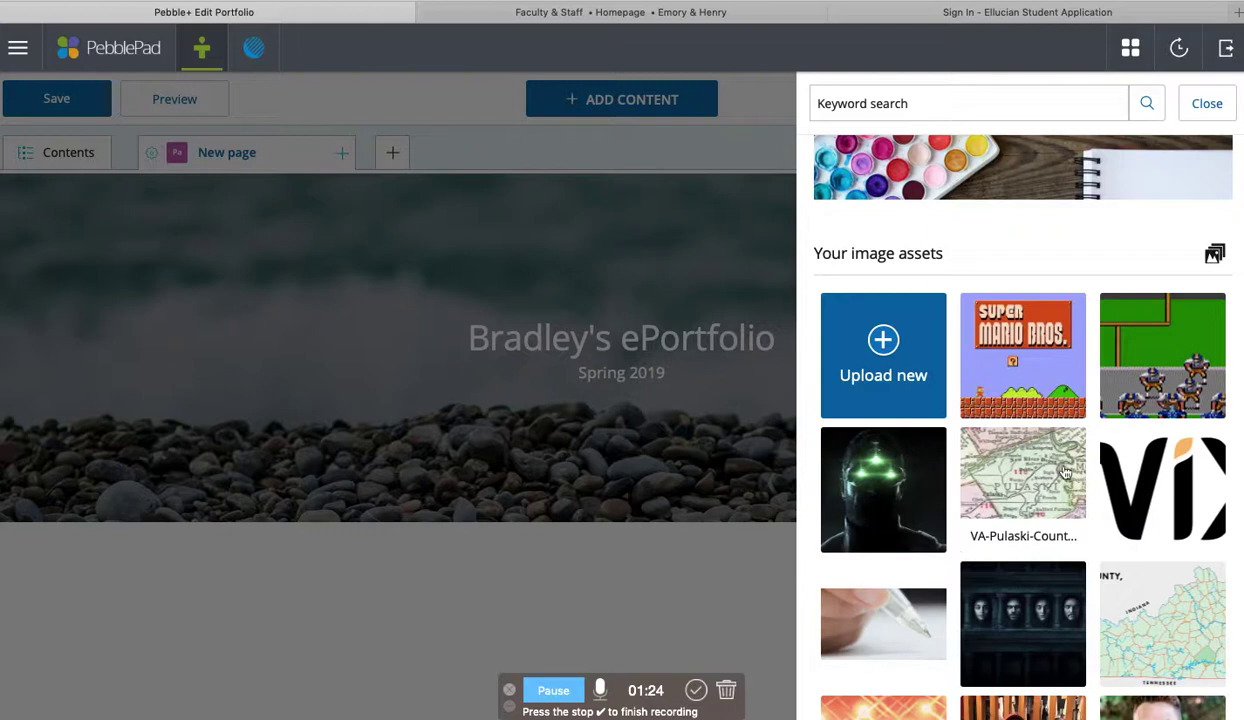
scroll(1045, 478, up, 1)
scroll(1066, 472, up, 5)
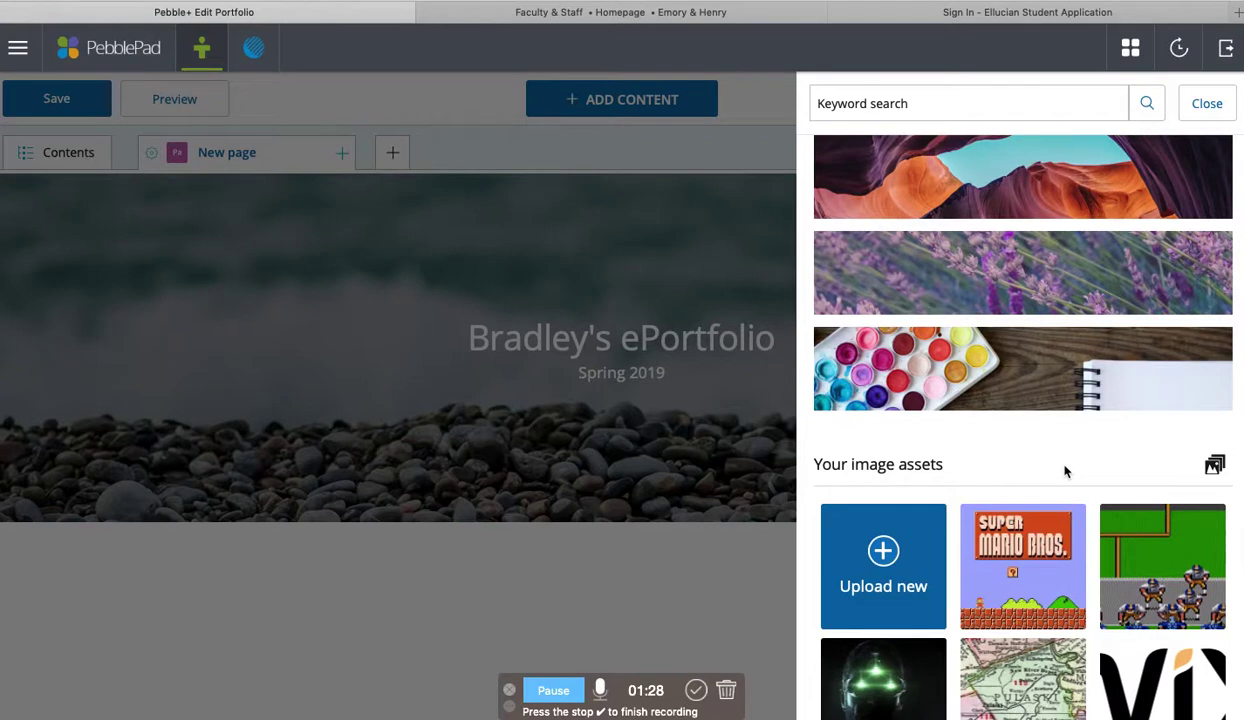
scroll(1066, 472, up, 7)
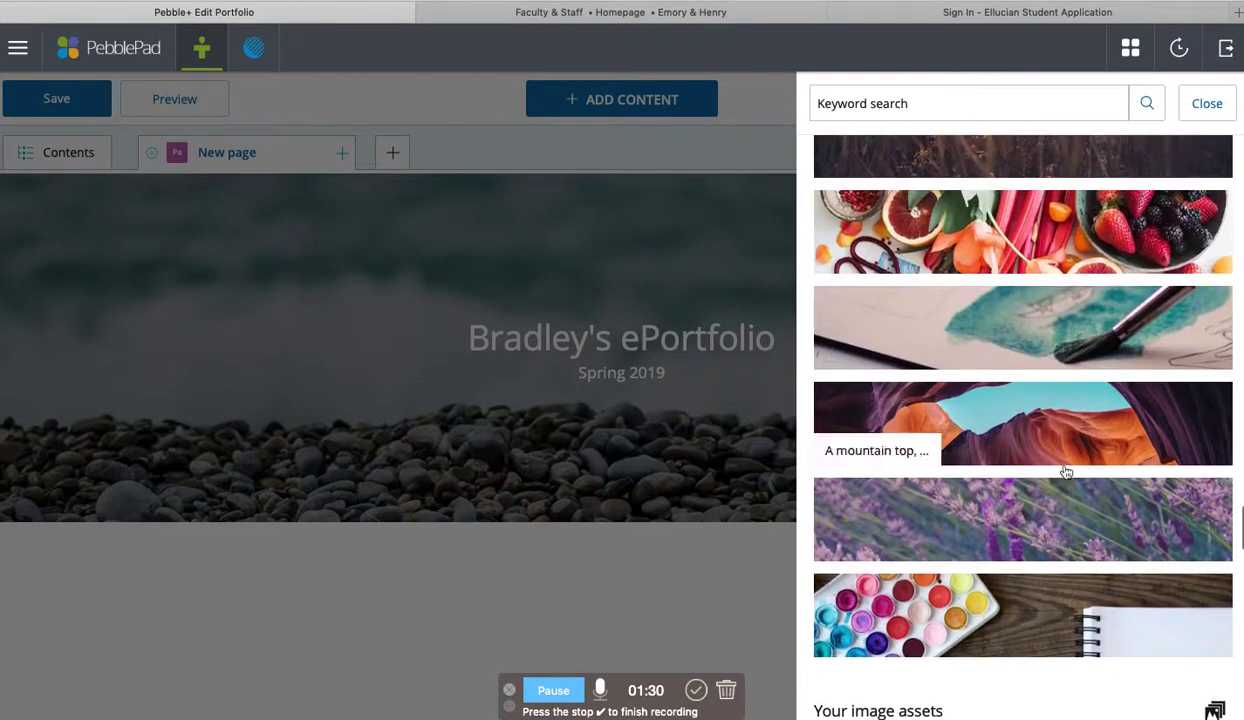
click(1119, 345)
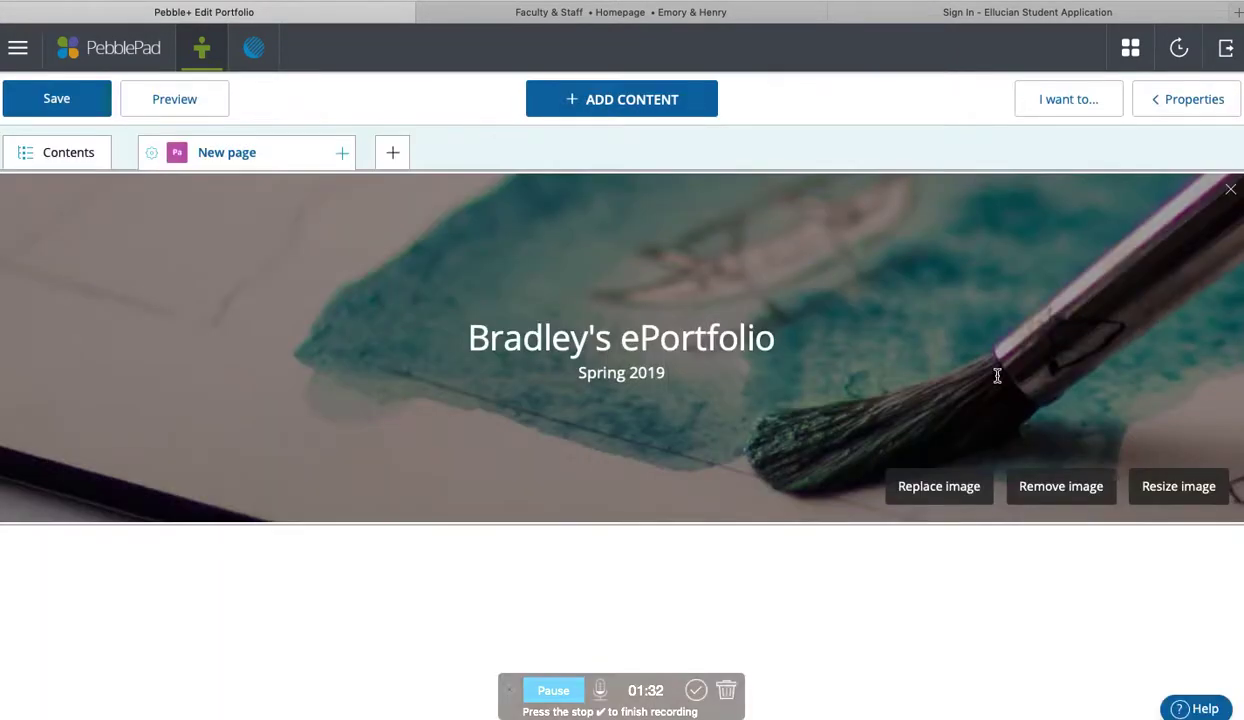
Resize the banner image to Medium height and reposition its crop over the lower part of the picture
click(1160, 500)
click(1160, 500)
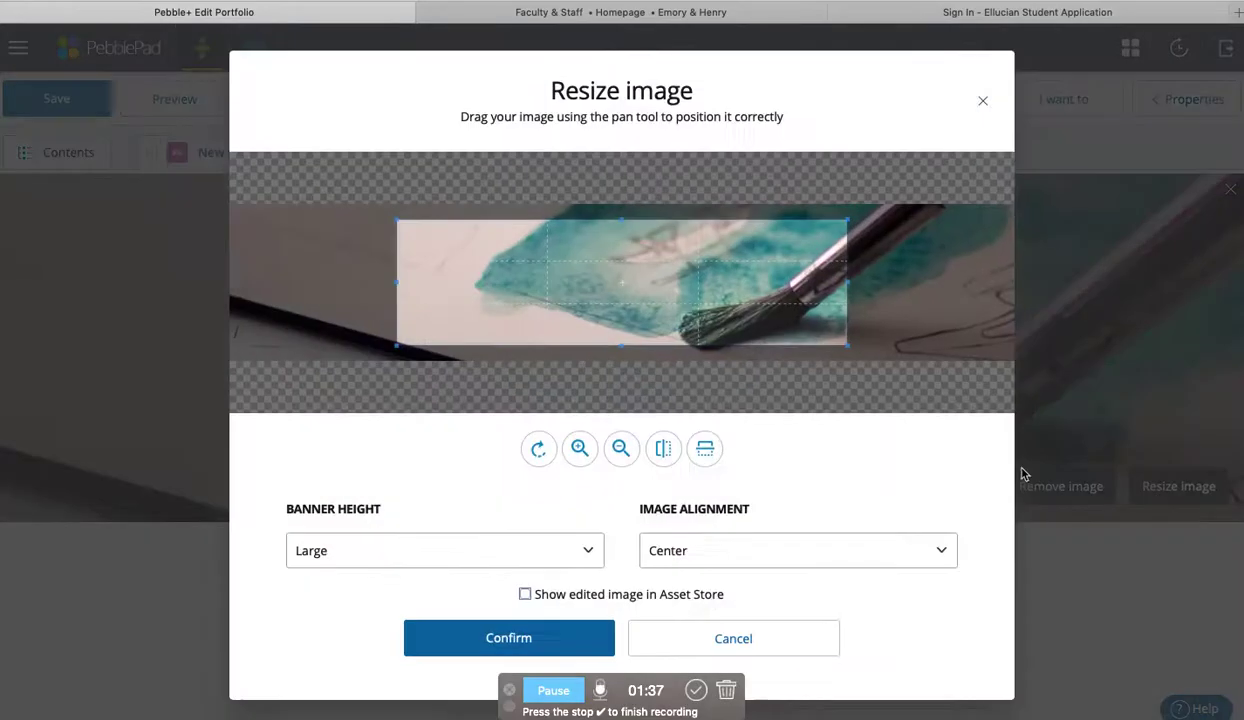
click(530, 561)
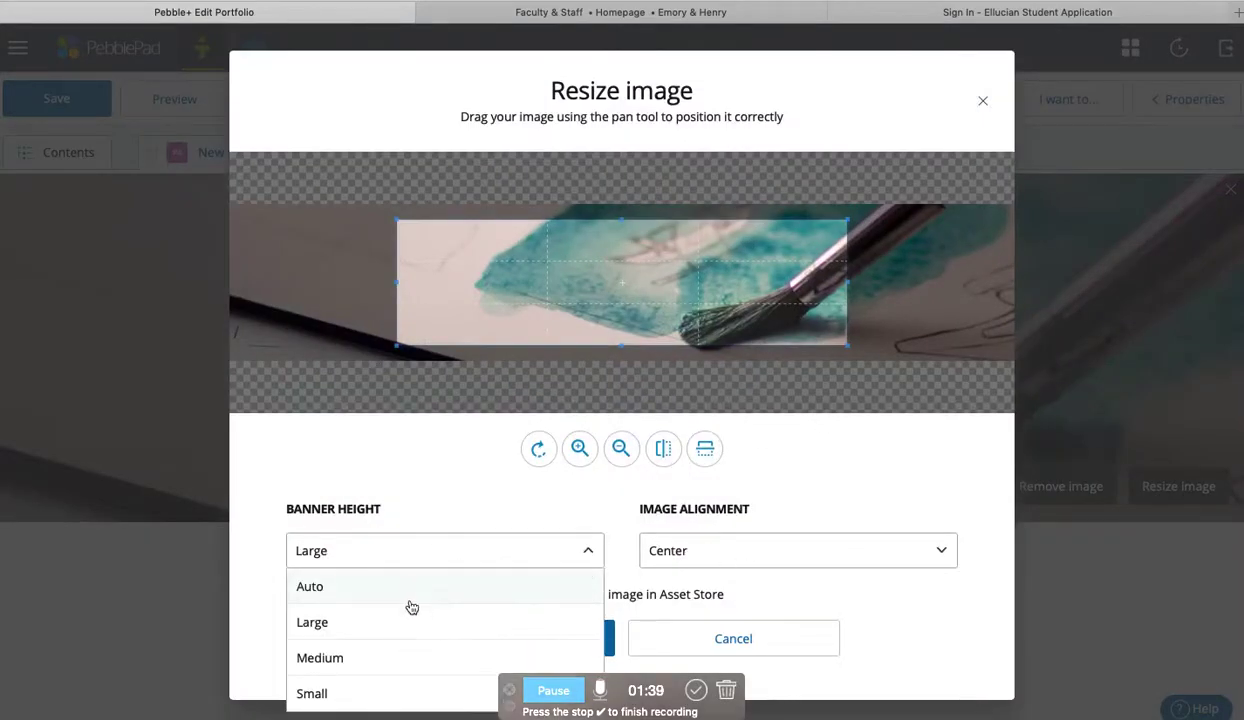
click(394, 658)
drag(666, 259, 620, 300)
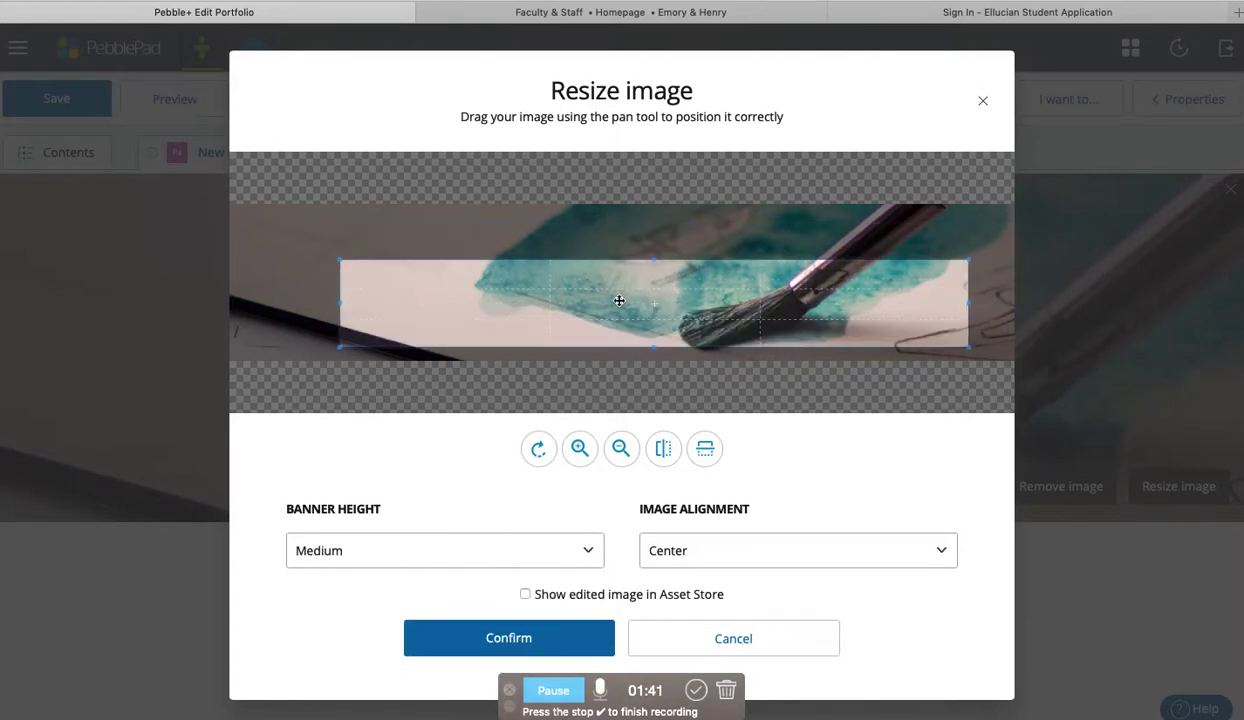
click(515, 634)
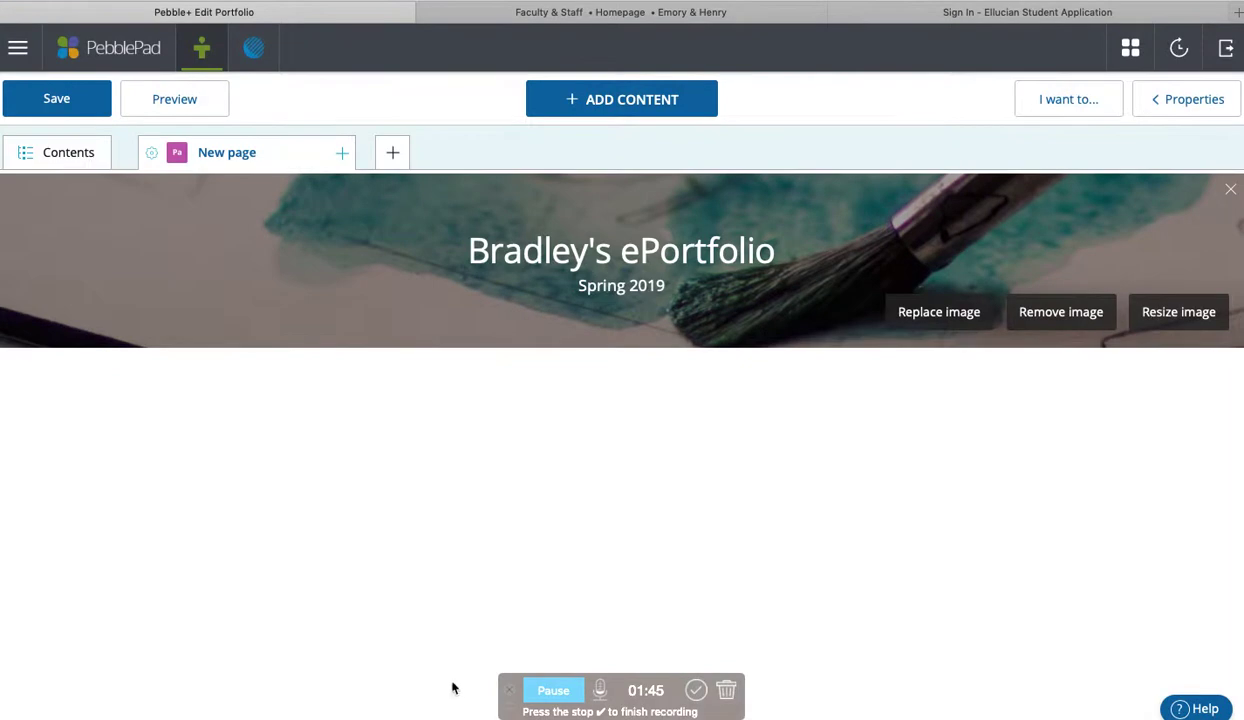
Add a text block below the banner containing a two-paragraph introduction of the owner and the PebblePad platform
click(556, 691)
click(553, 690)
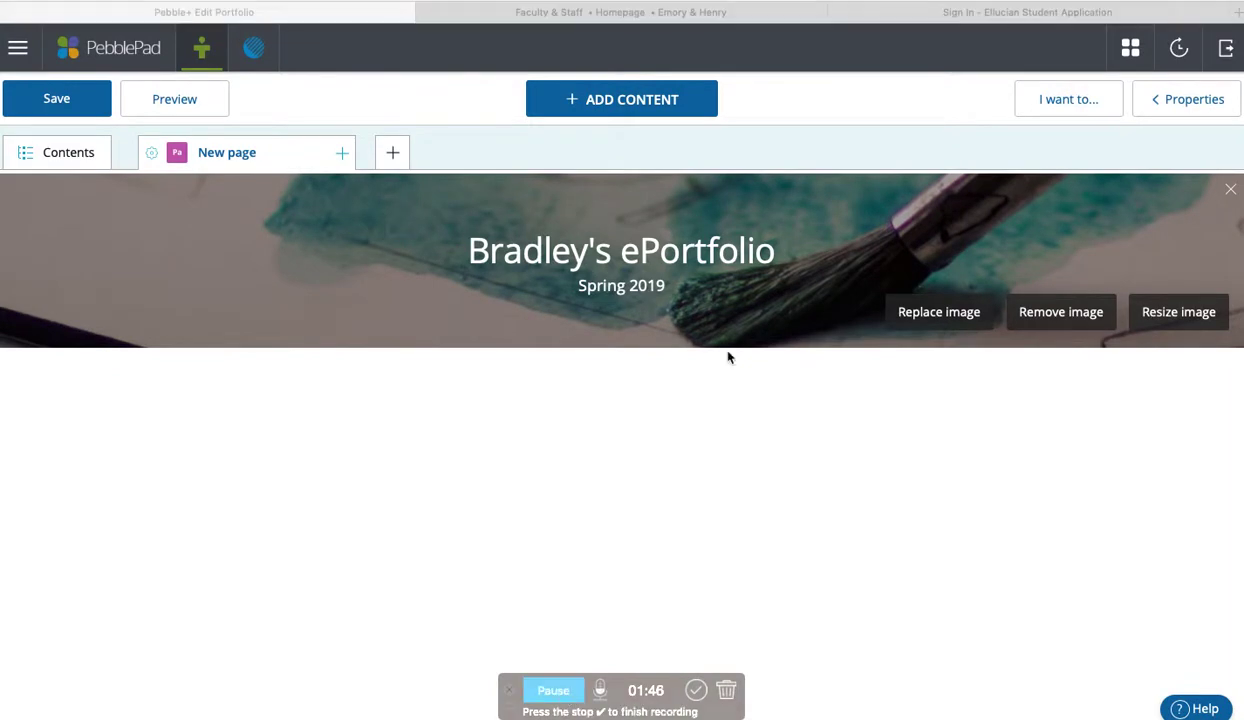
click(659, 110)
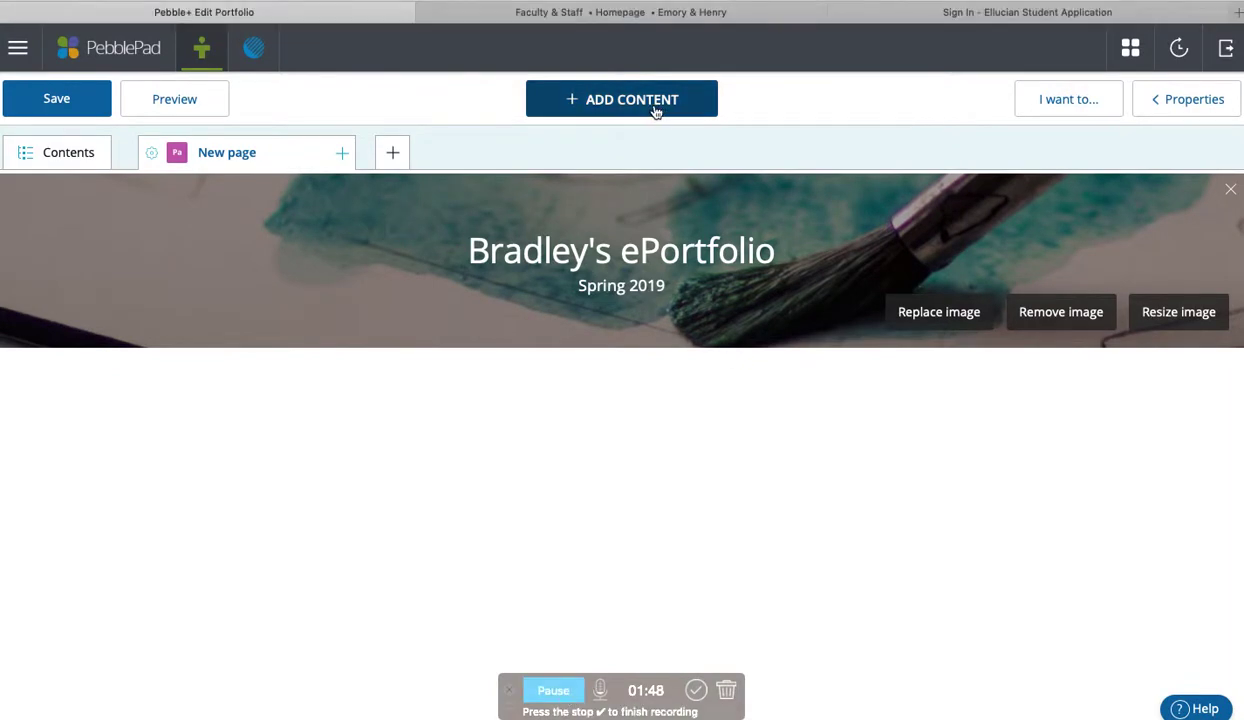
click(657, 111)
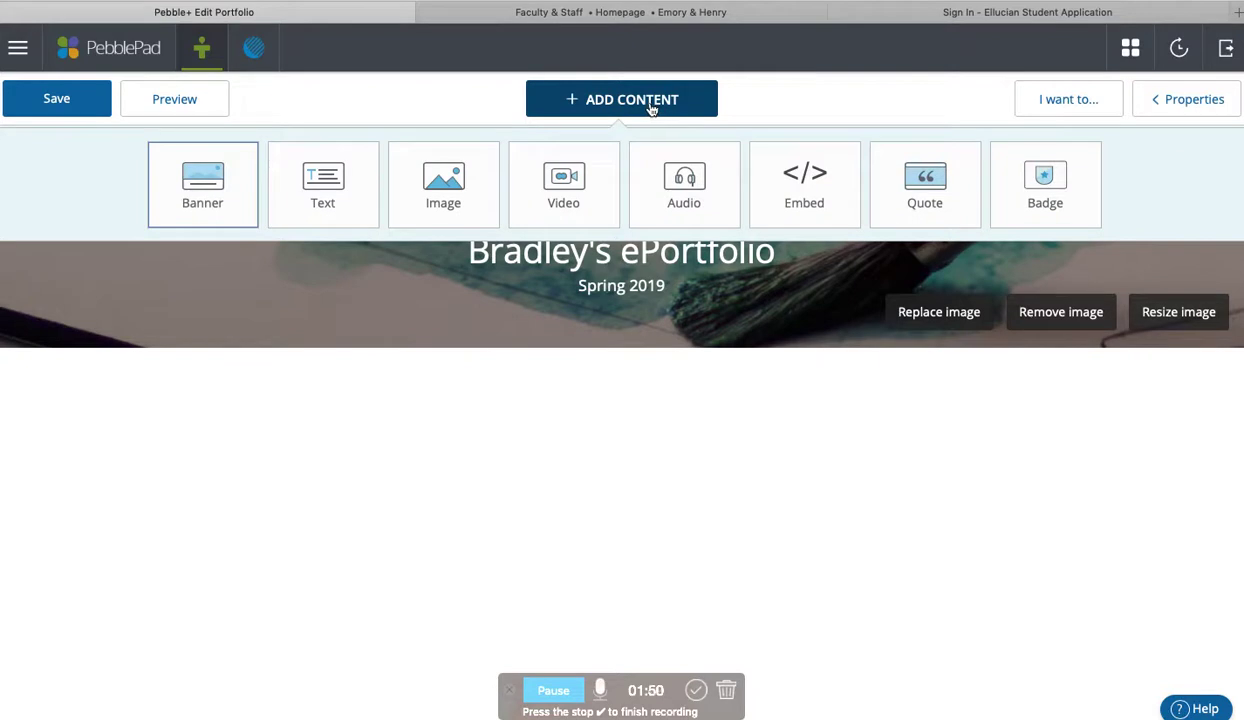
click(353, 172)
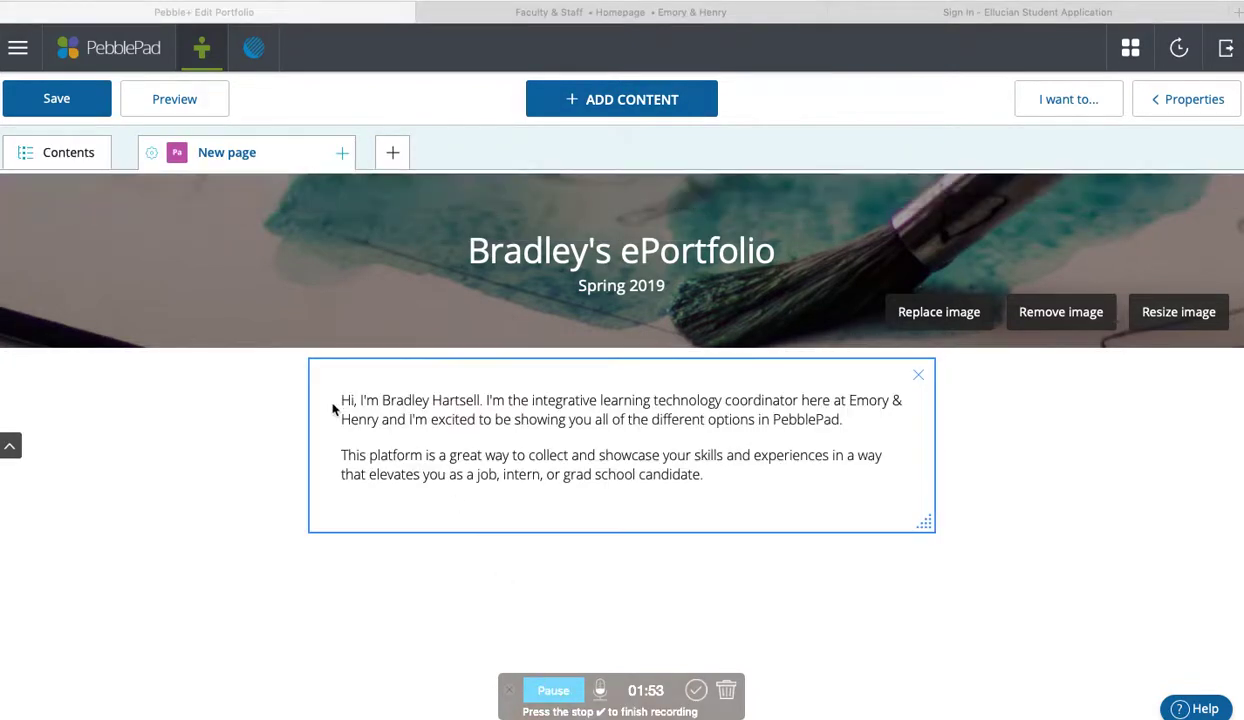
Make the opening greeting with the owner's full name bold in the introduction text
click(344, 403)
drag(343, 399, 487, 400)
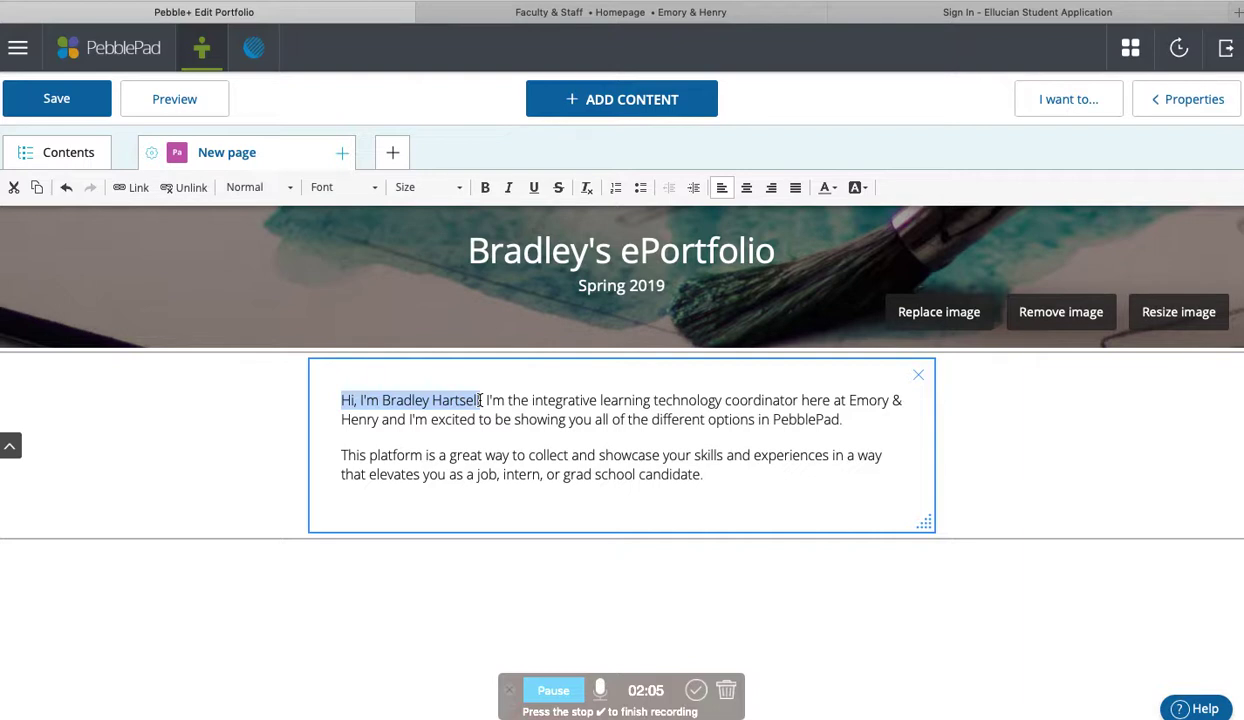
click(485, 187)
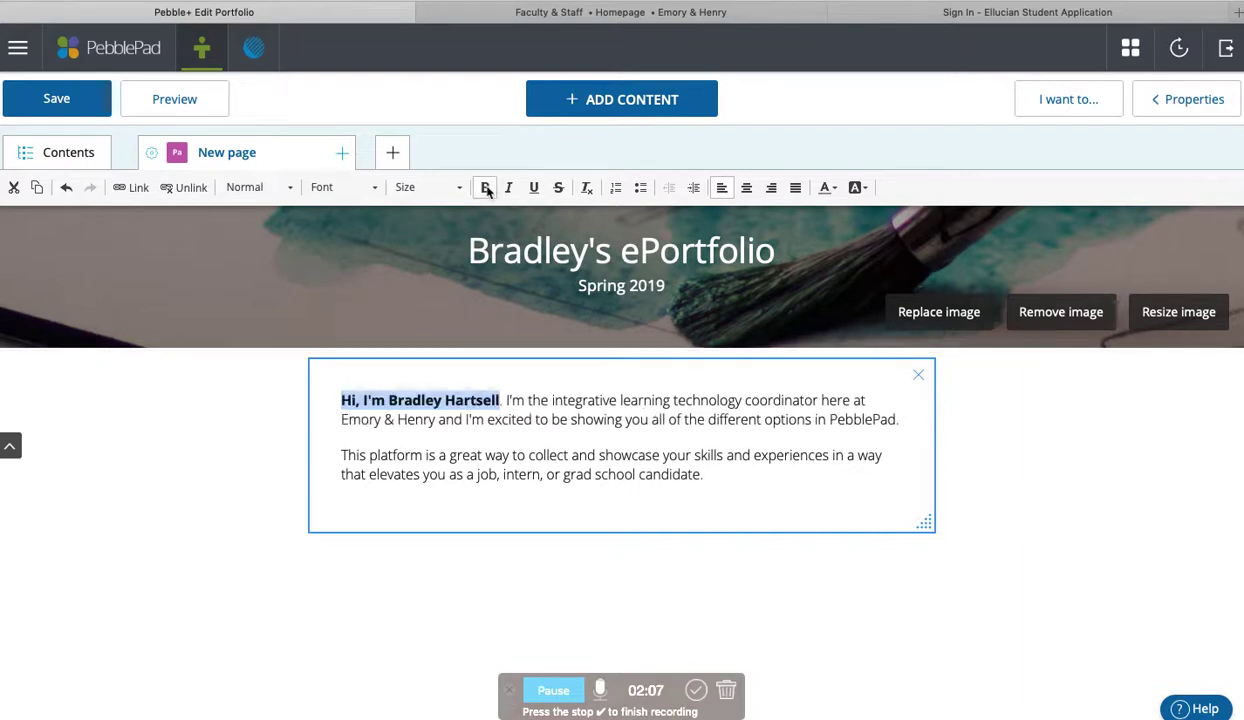
click(531, 392)
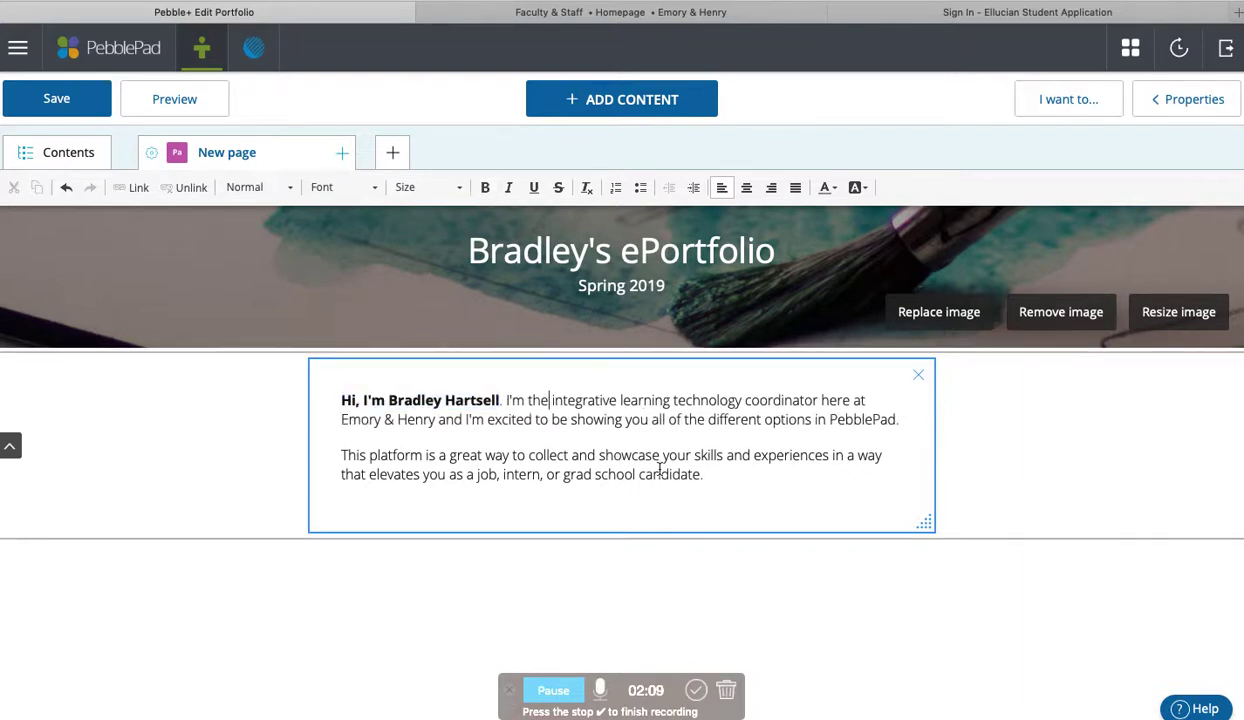
Add an image block and a video block below the introduction text
click(571, 94)
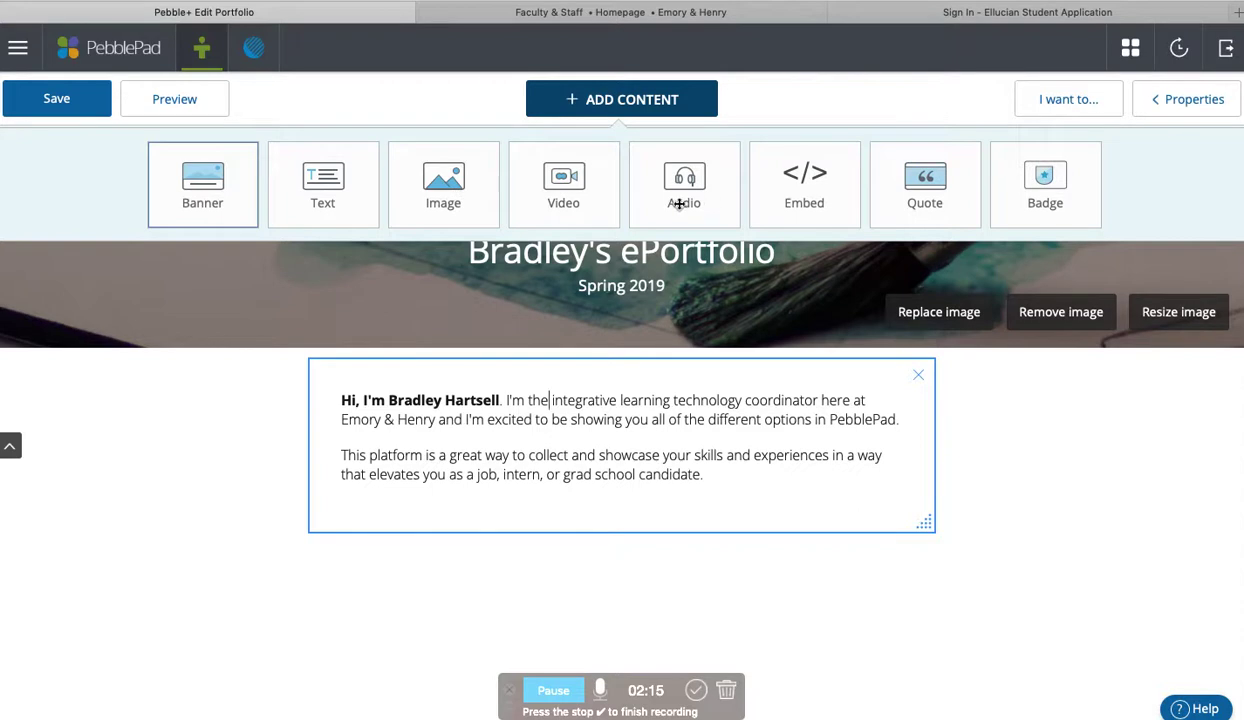
click(440, 198)
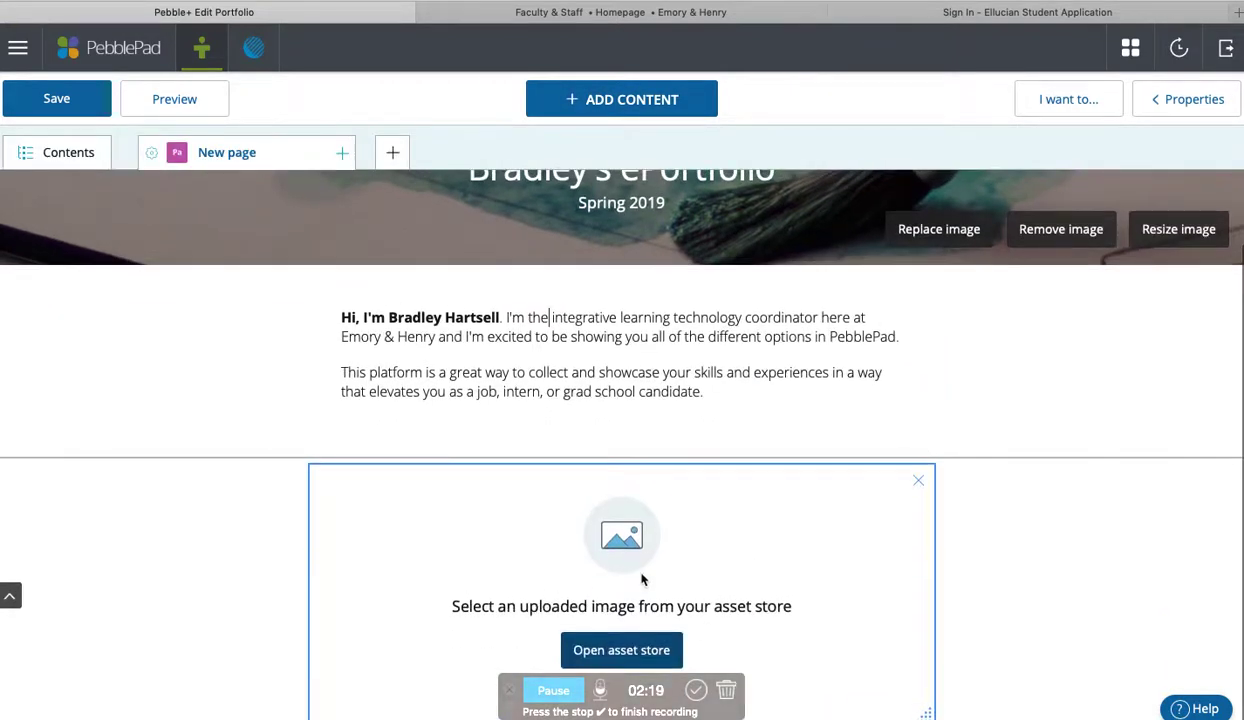
click(622, 106)
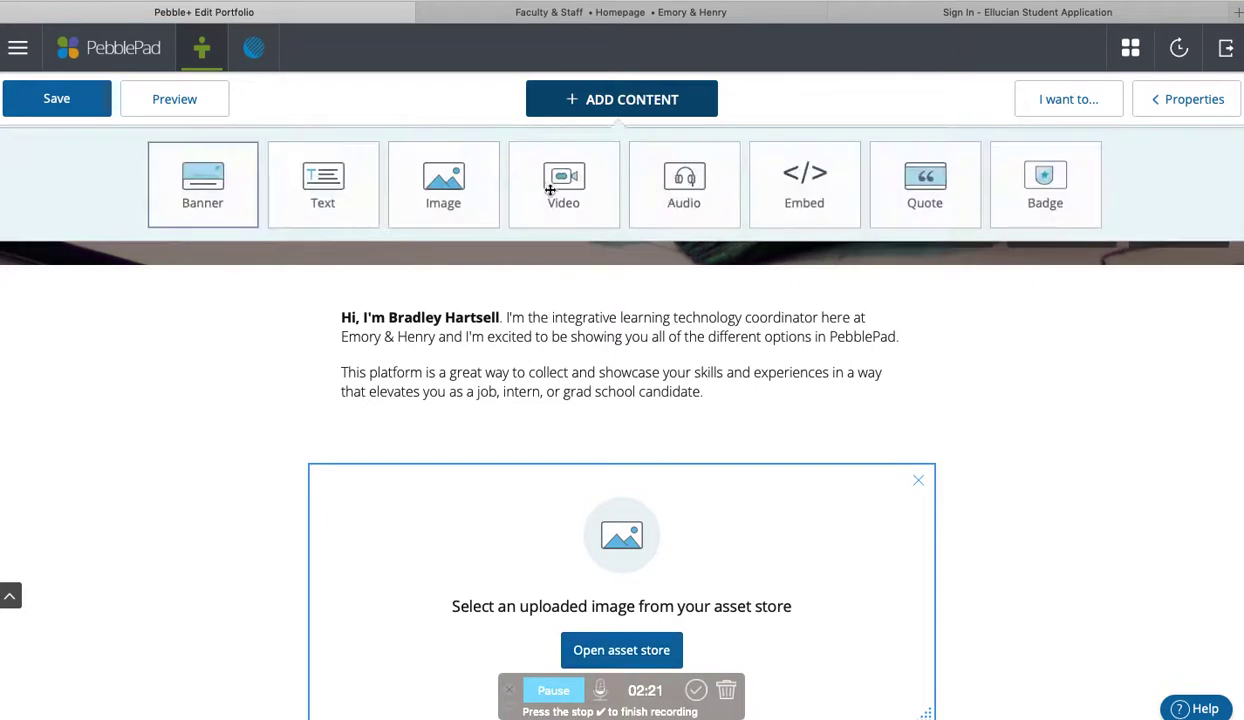
click(552, 190)
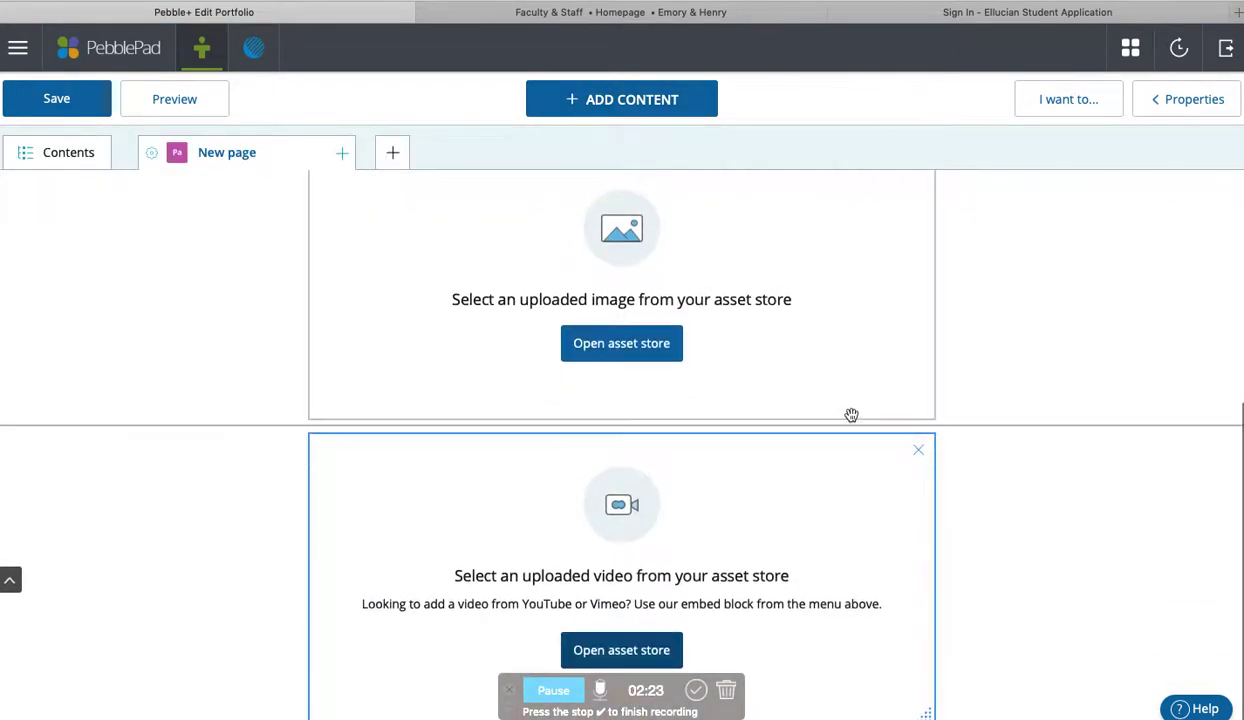
Fill the empty image block with the uploaded picture Mario.jpeg from the asset store
click(648, 345)
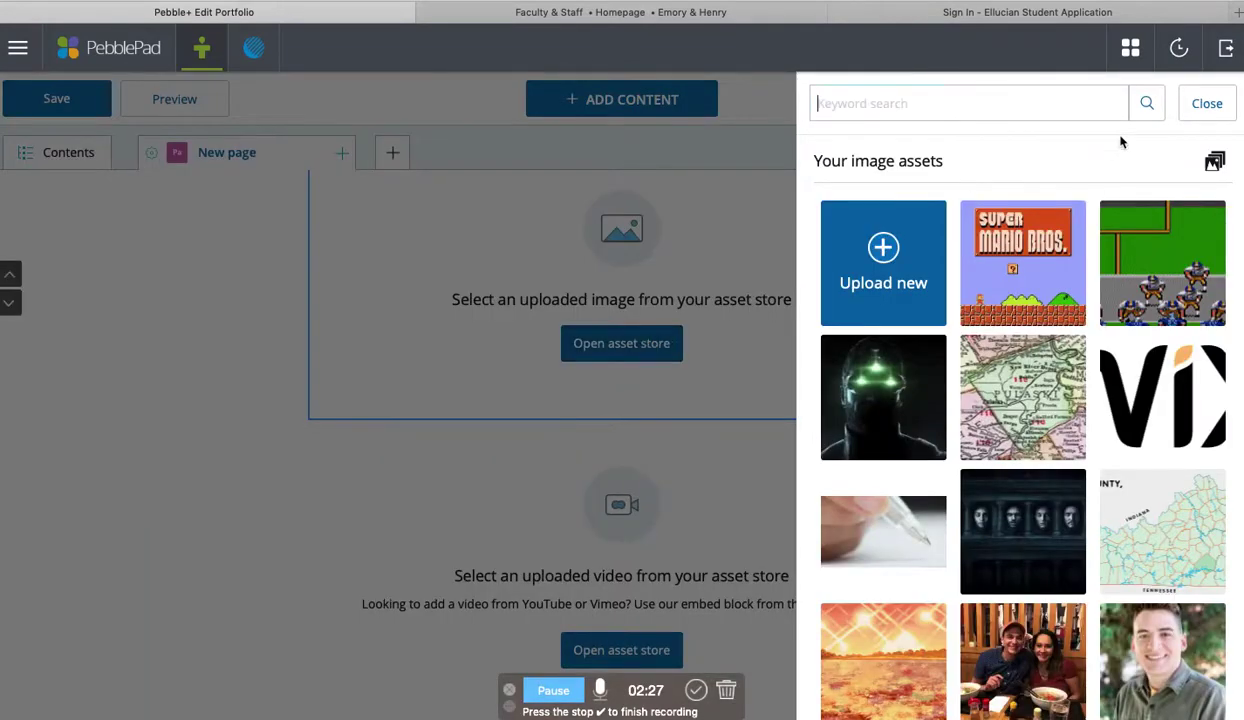
click(1201, 108)
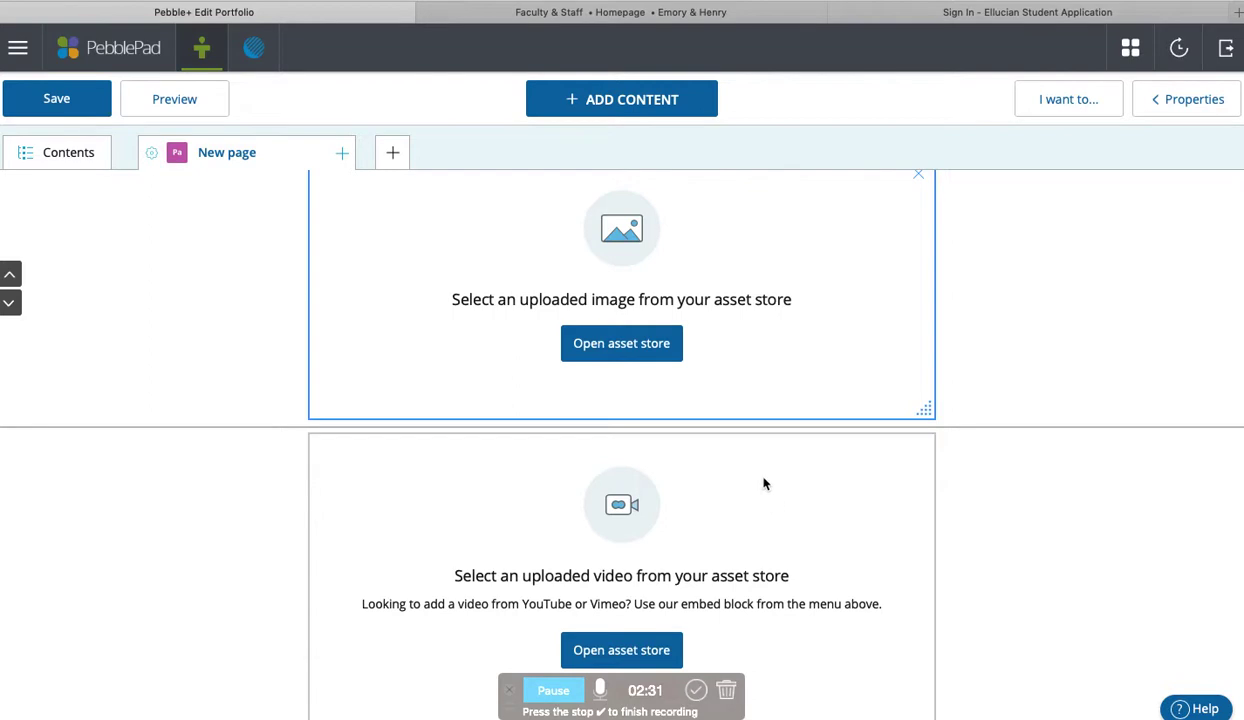
scroll(703, 290, up, 1)
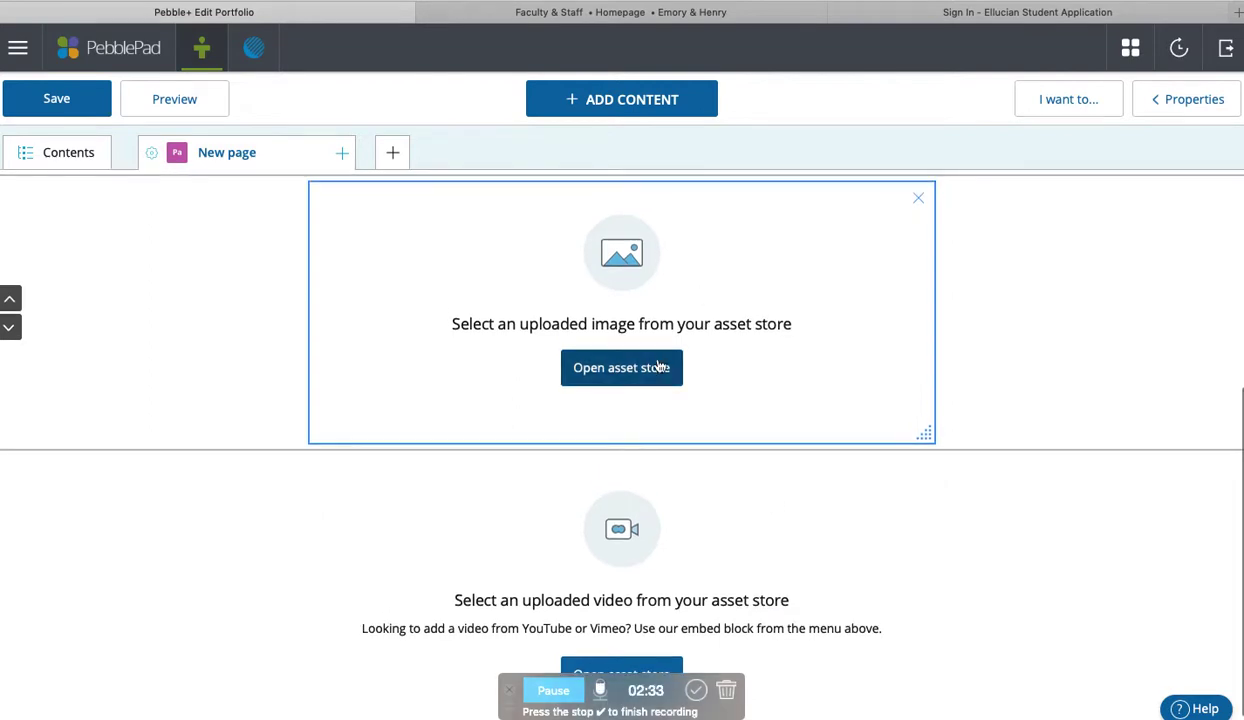
click(628, 378)
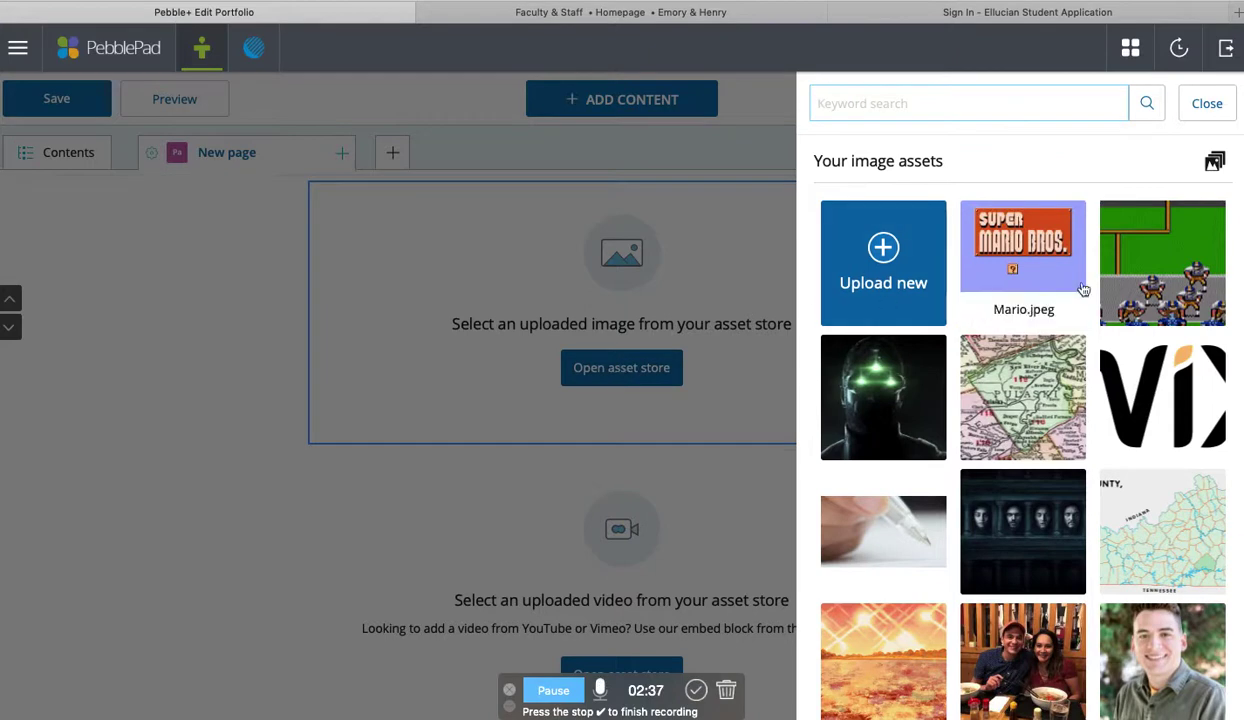
click(1039, 256)
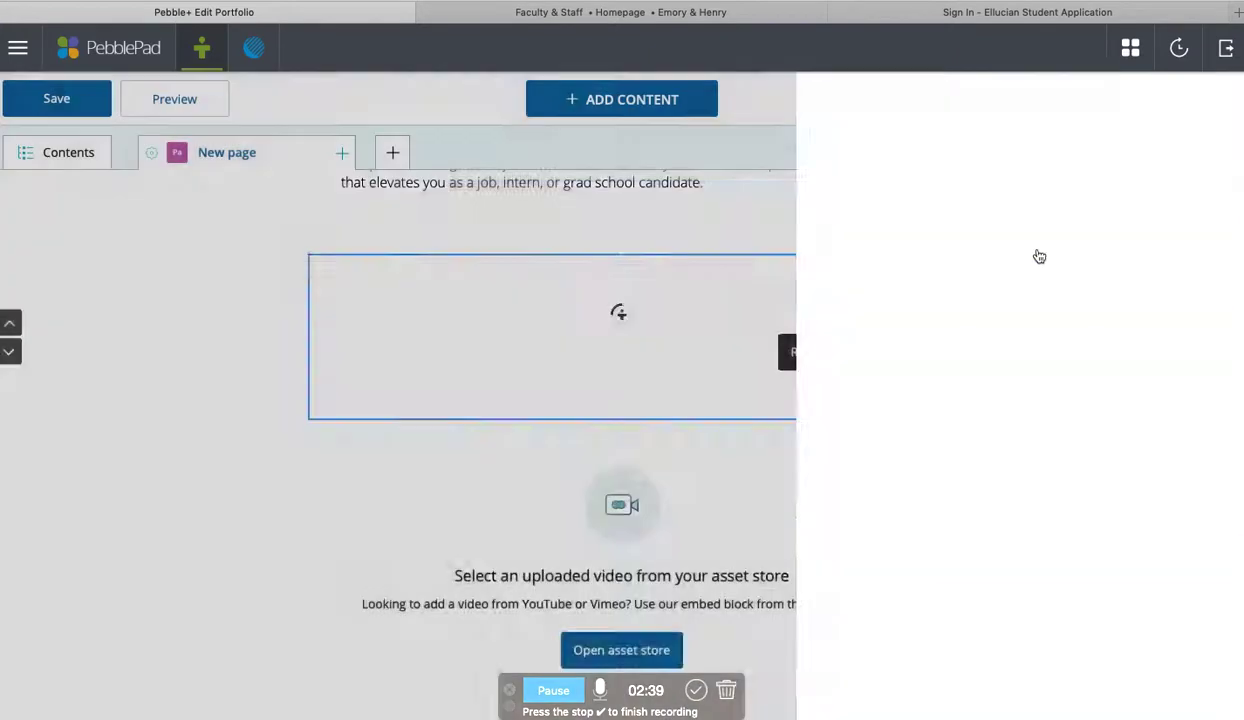
Fill the empty video block with the second video listed in the asset store and view it on the page
scroll(900, 400, down, 2)
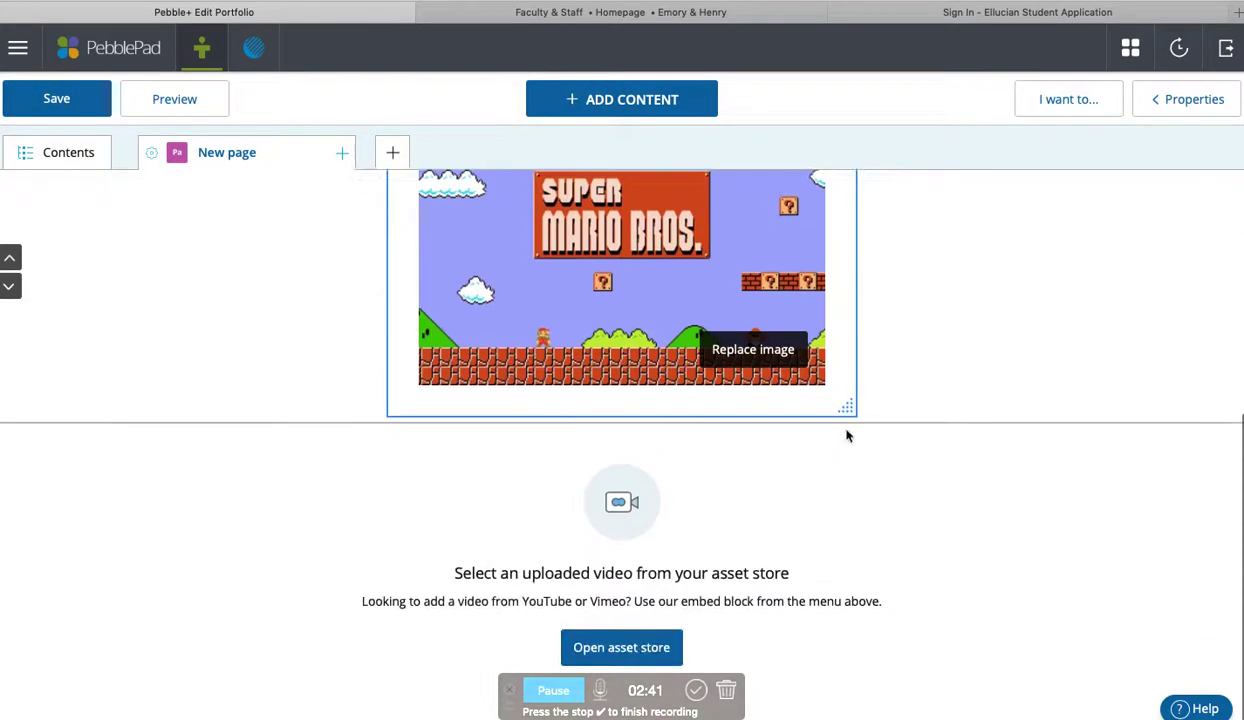
click(622, 650)
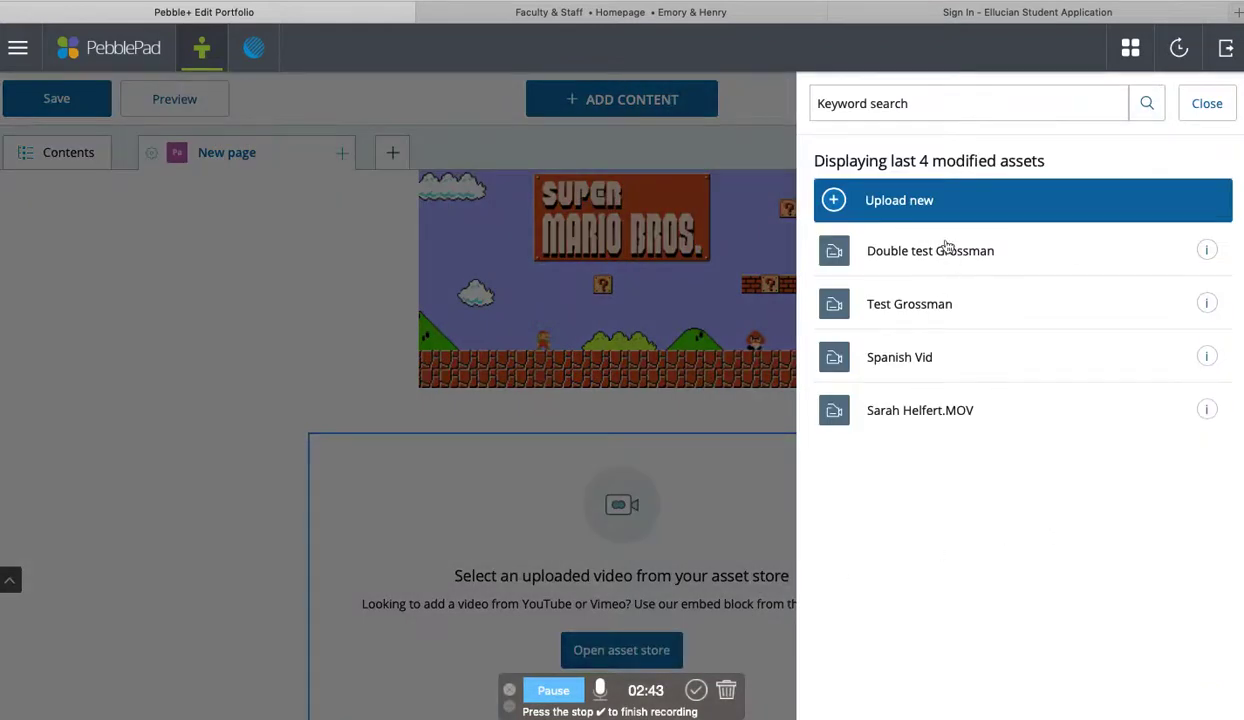
click(943, 304)
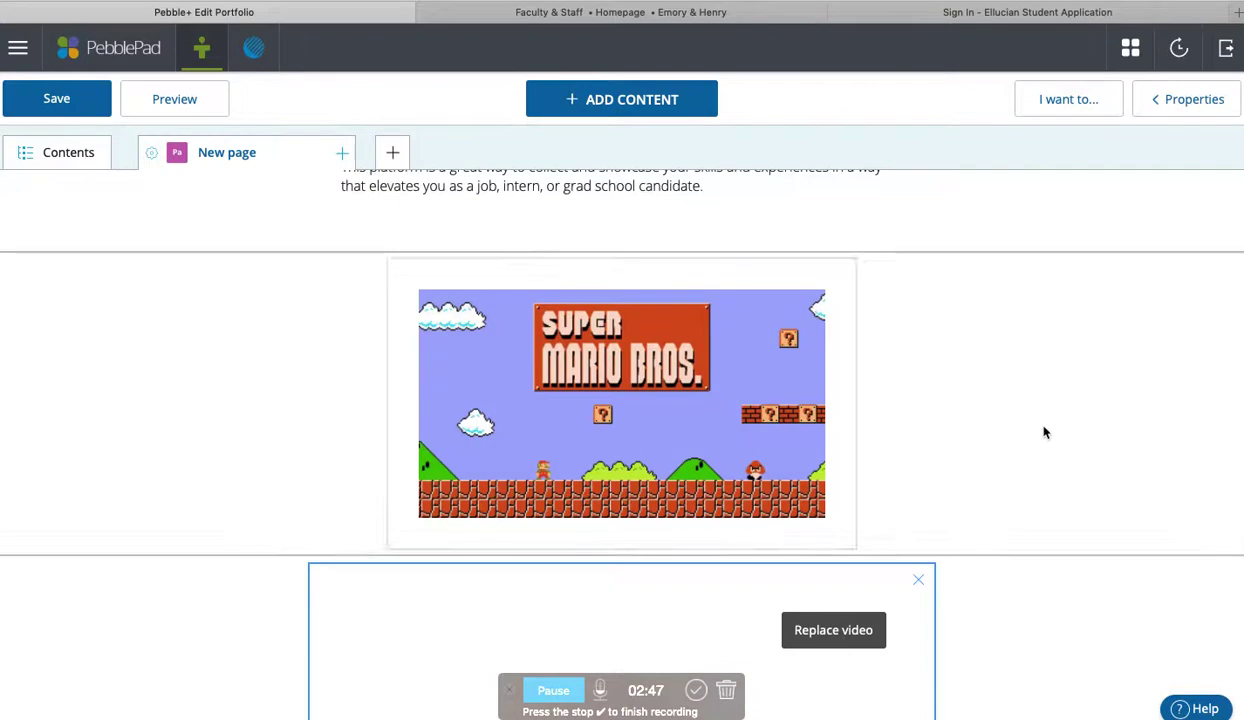
scroll(1043, 431, down, 3)
scroll(1043, 431, down, 5)
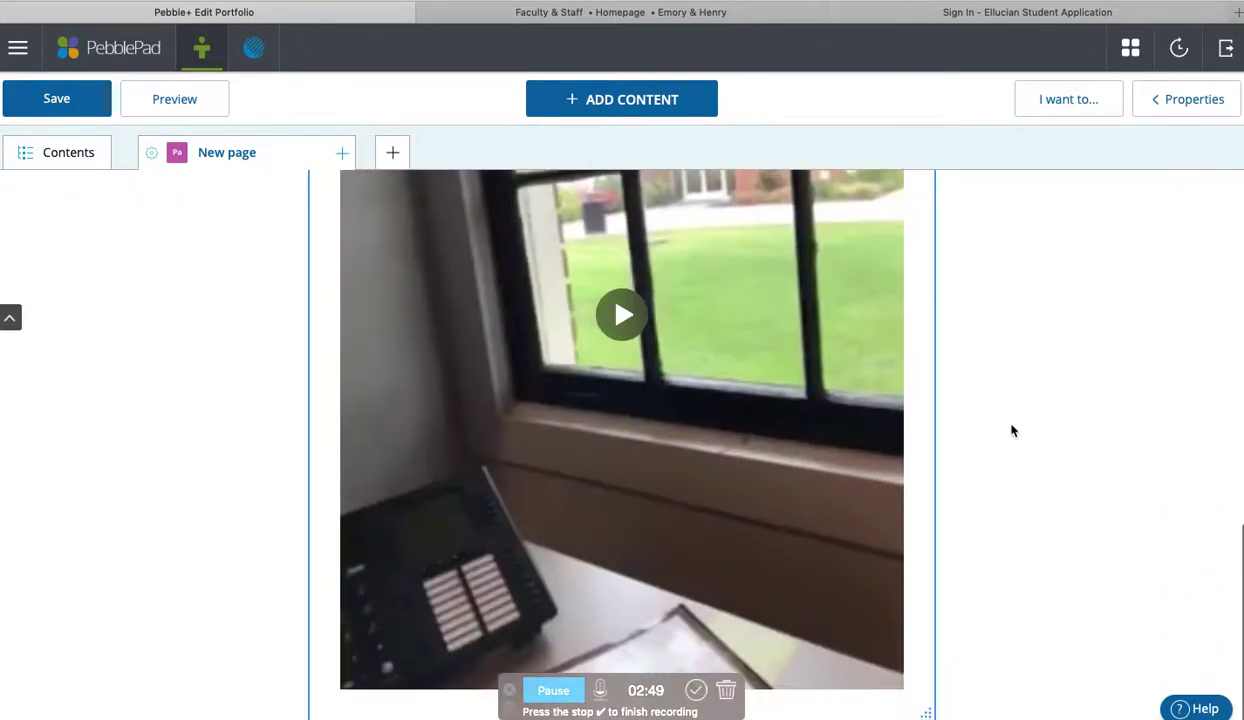
click(563, 692)
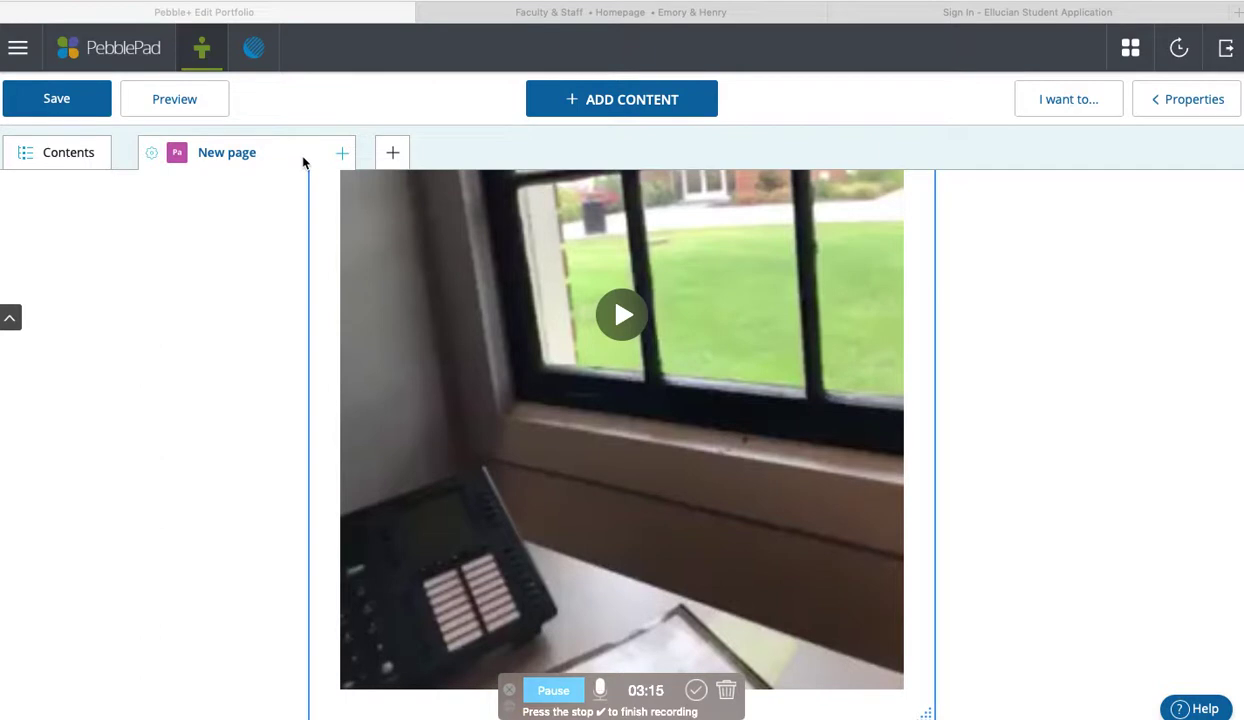
Convert the new page into a portfolio that can hold several pages
click(152, 158)
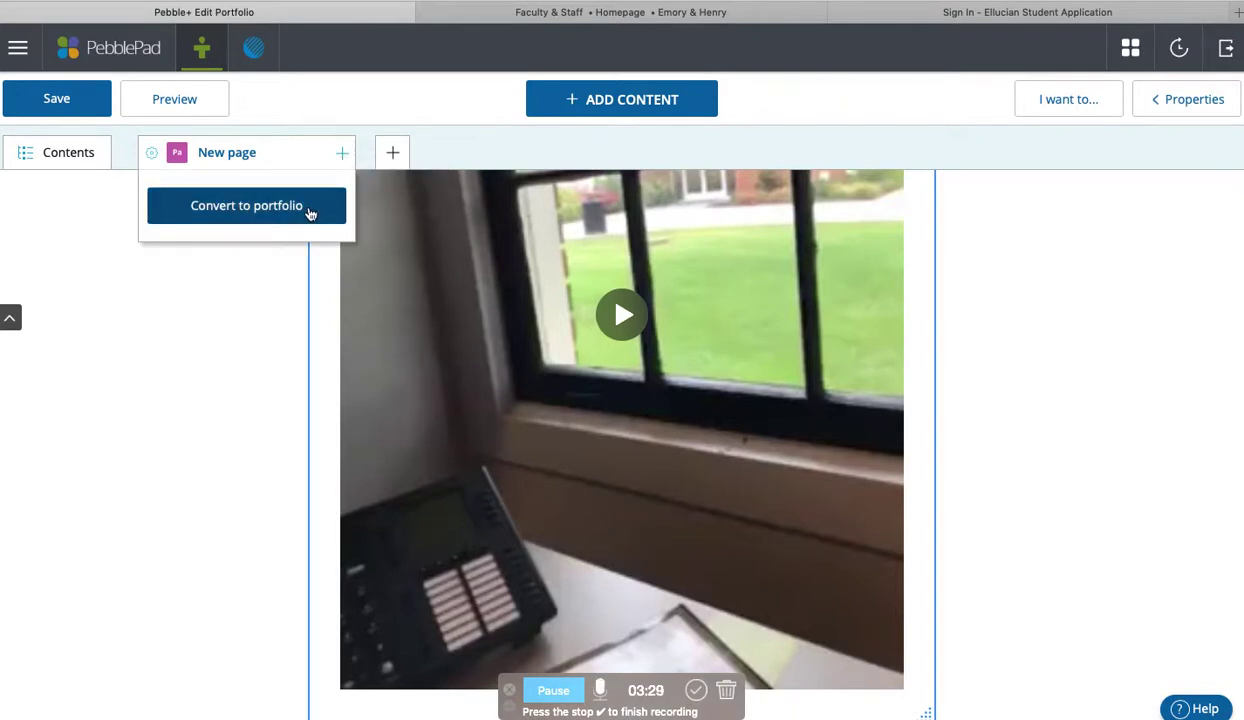
click(310, 214)
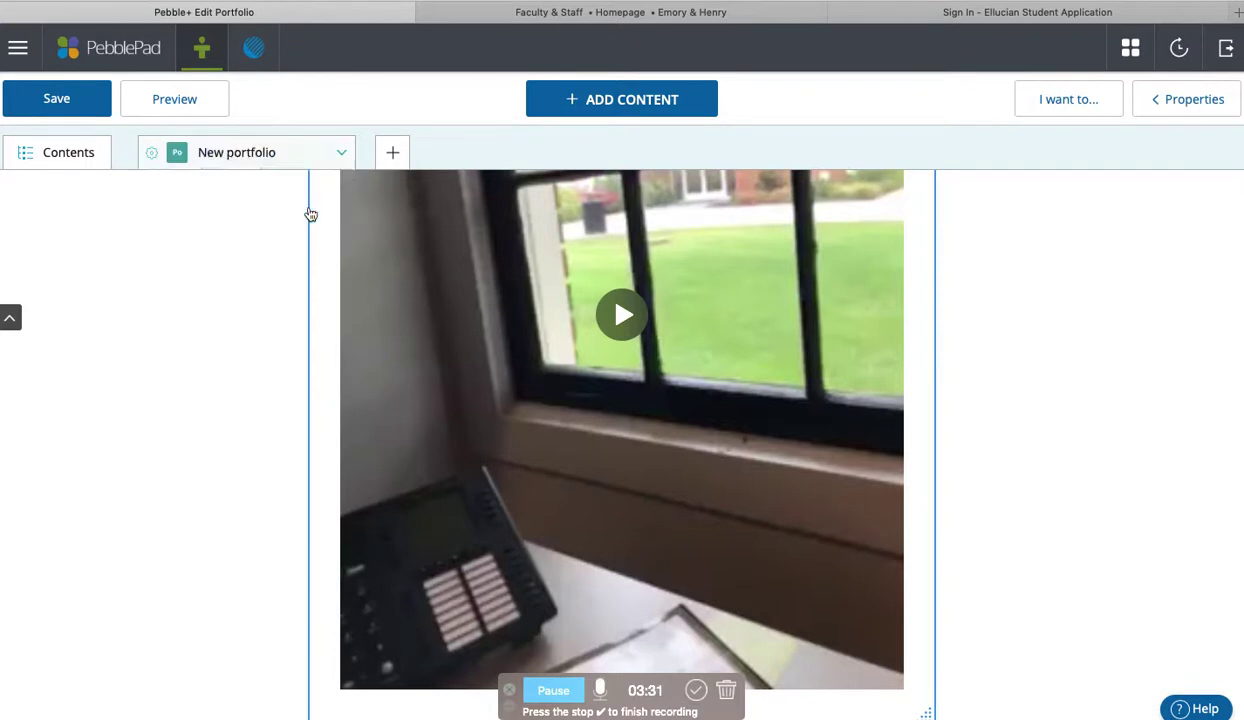
click(553, 690)
click(553, 690)
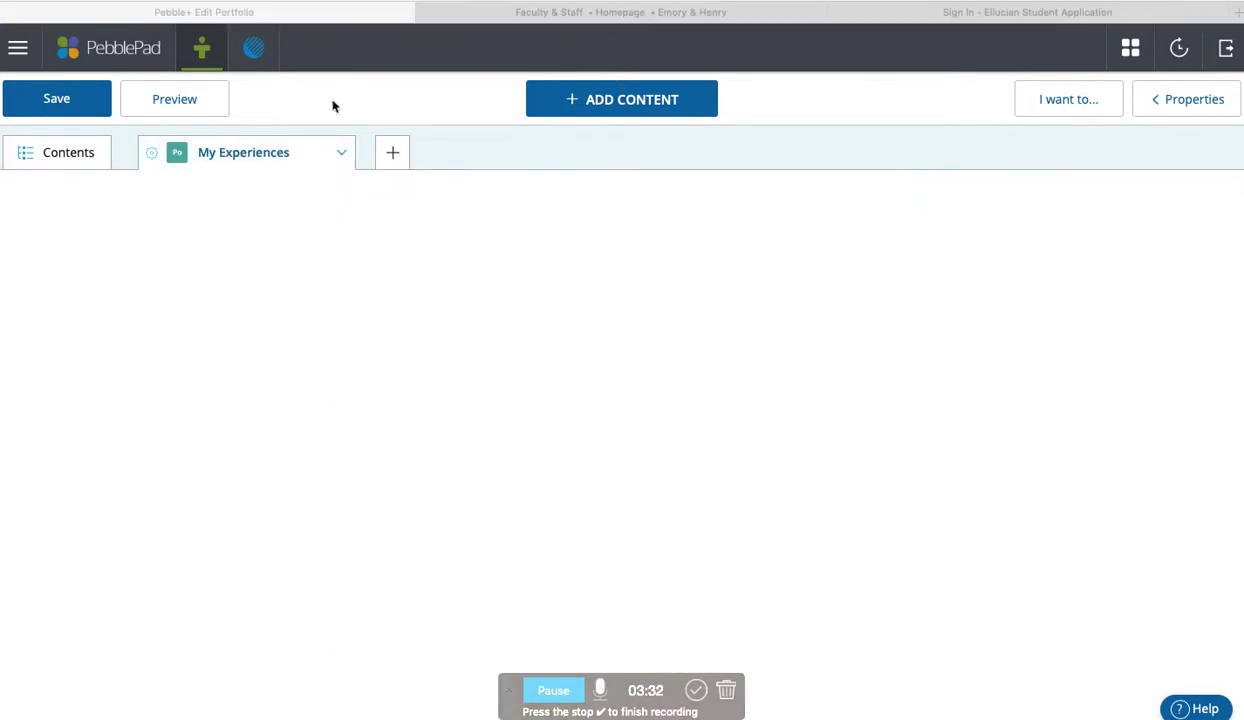
Rename the untitled third page inside the My Experiences portfolio as "Spring 2020"
click(342, 154)
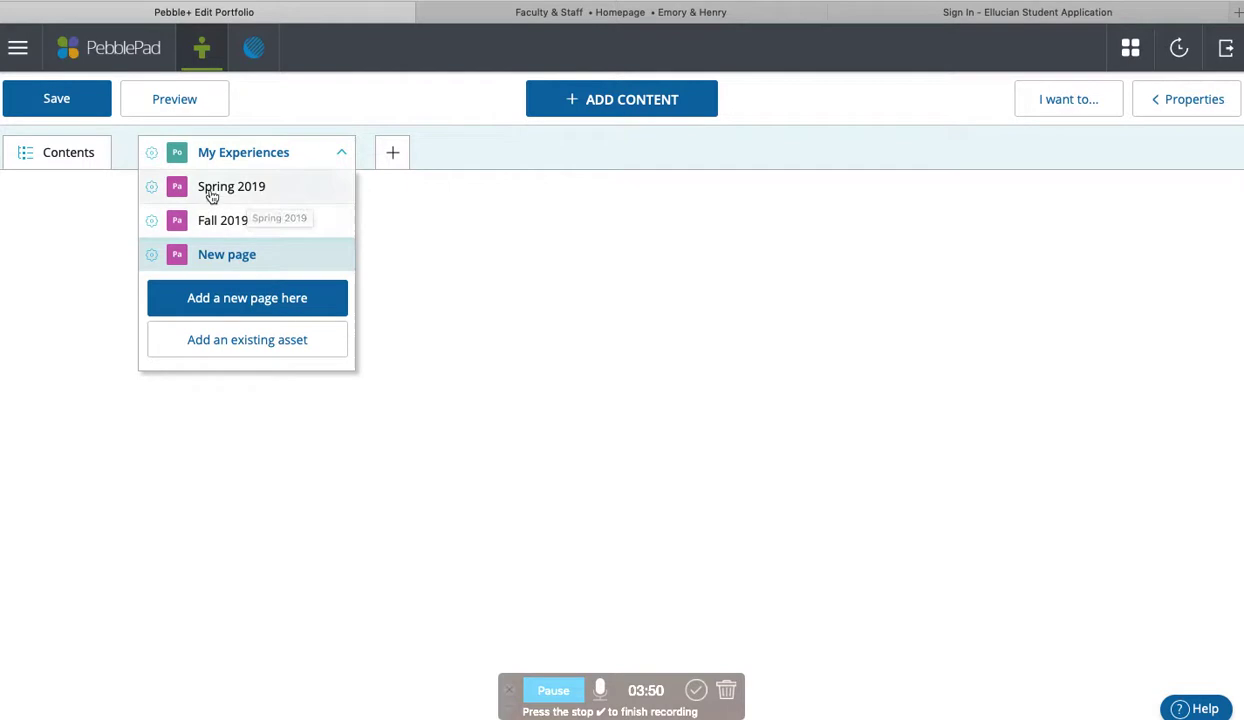
click(152, 260)
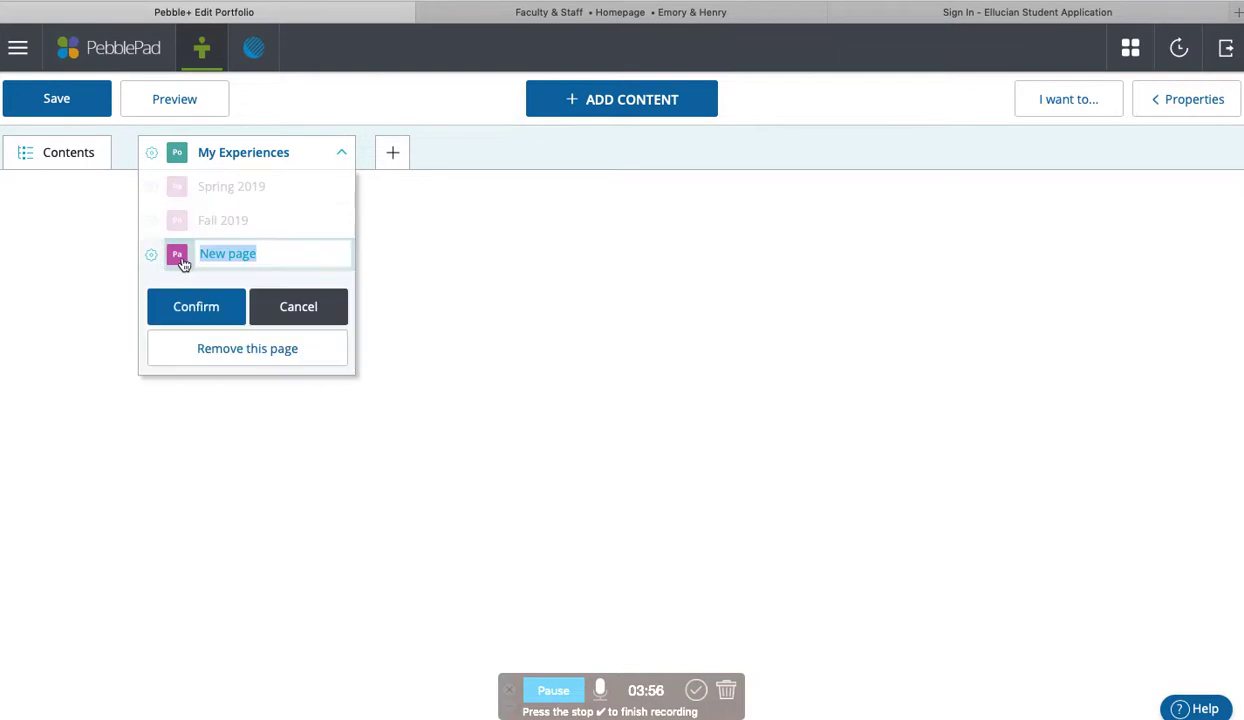
text(Spring 2020)
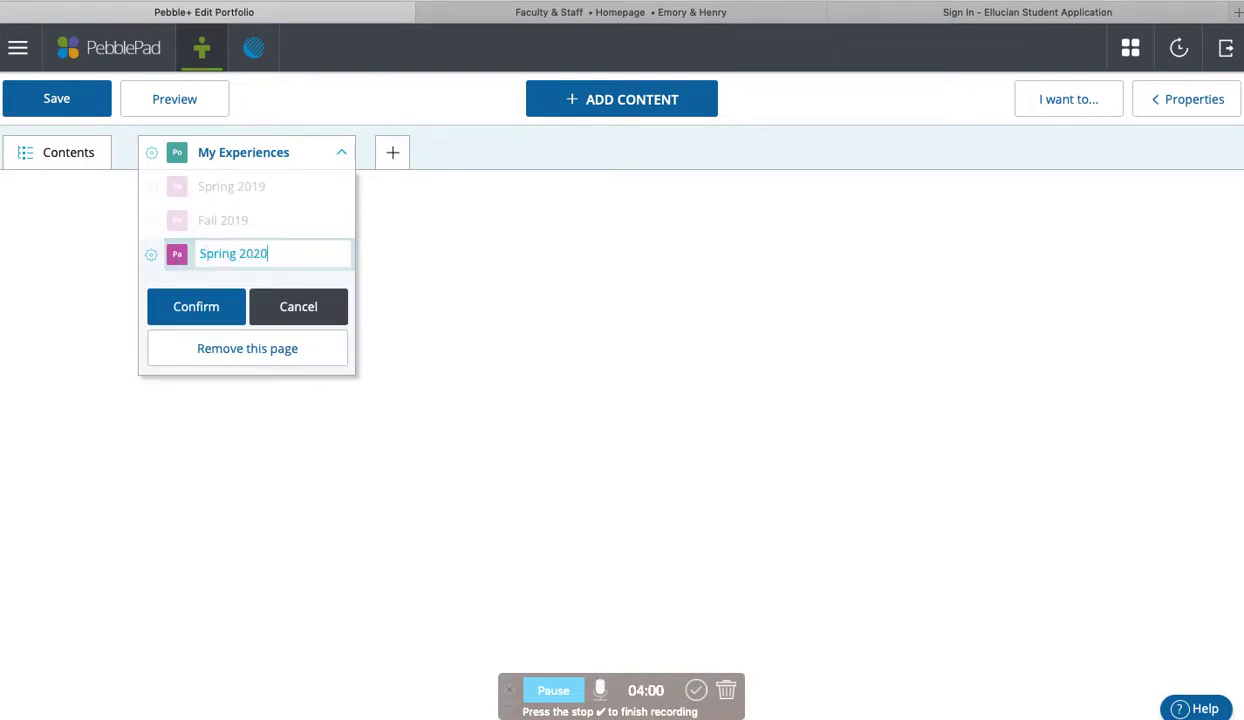
click(193, 306)
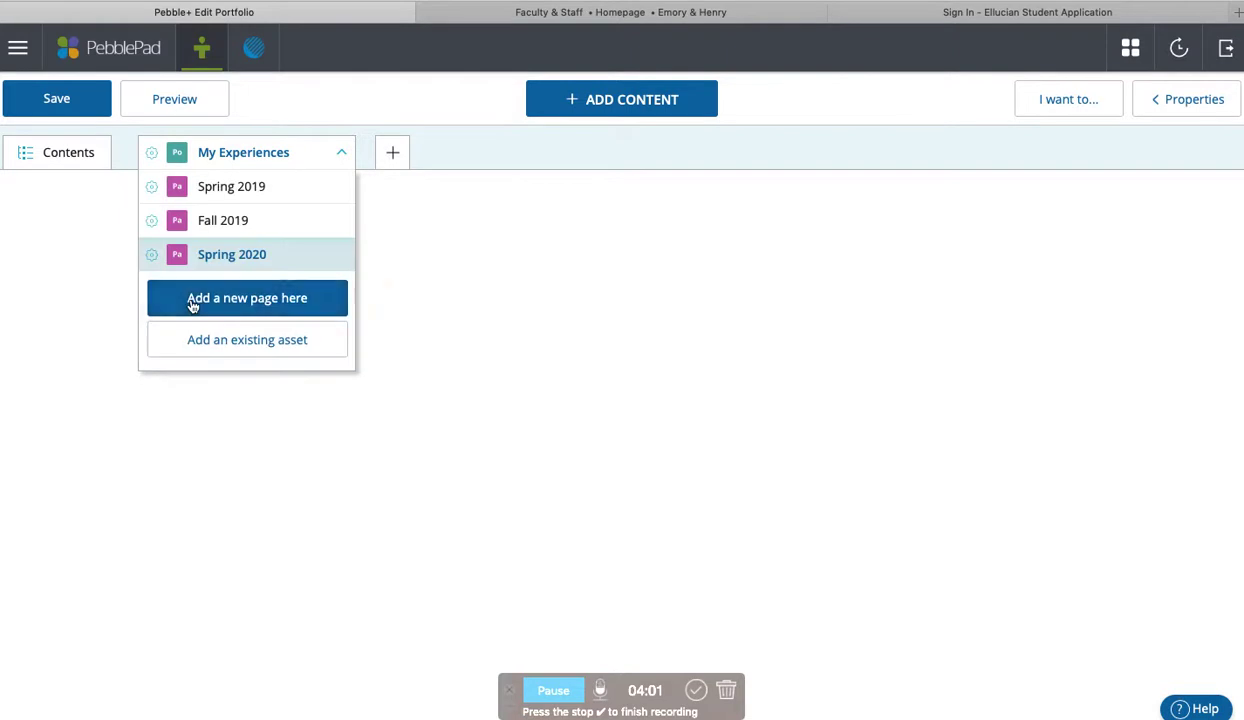
click(554, 690)
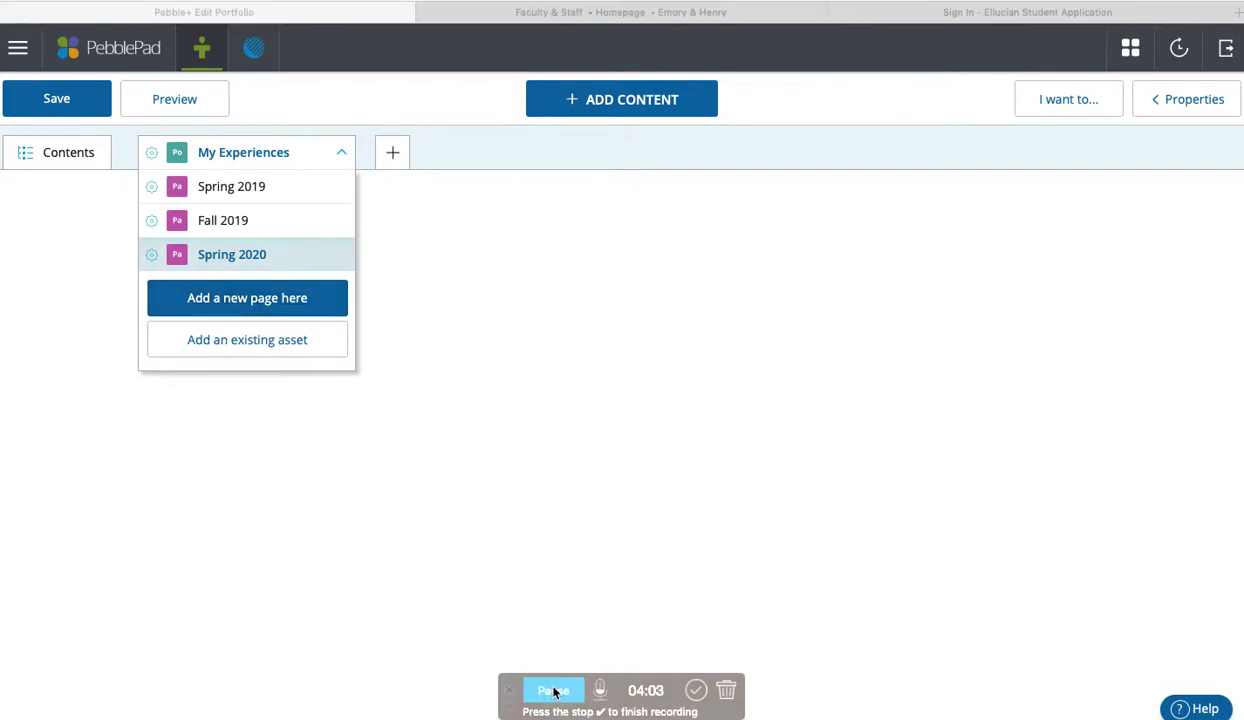
Add a new blank top-level page beside the My Experiences portfolio
click(514, 145)
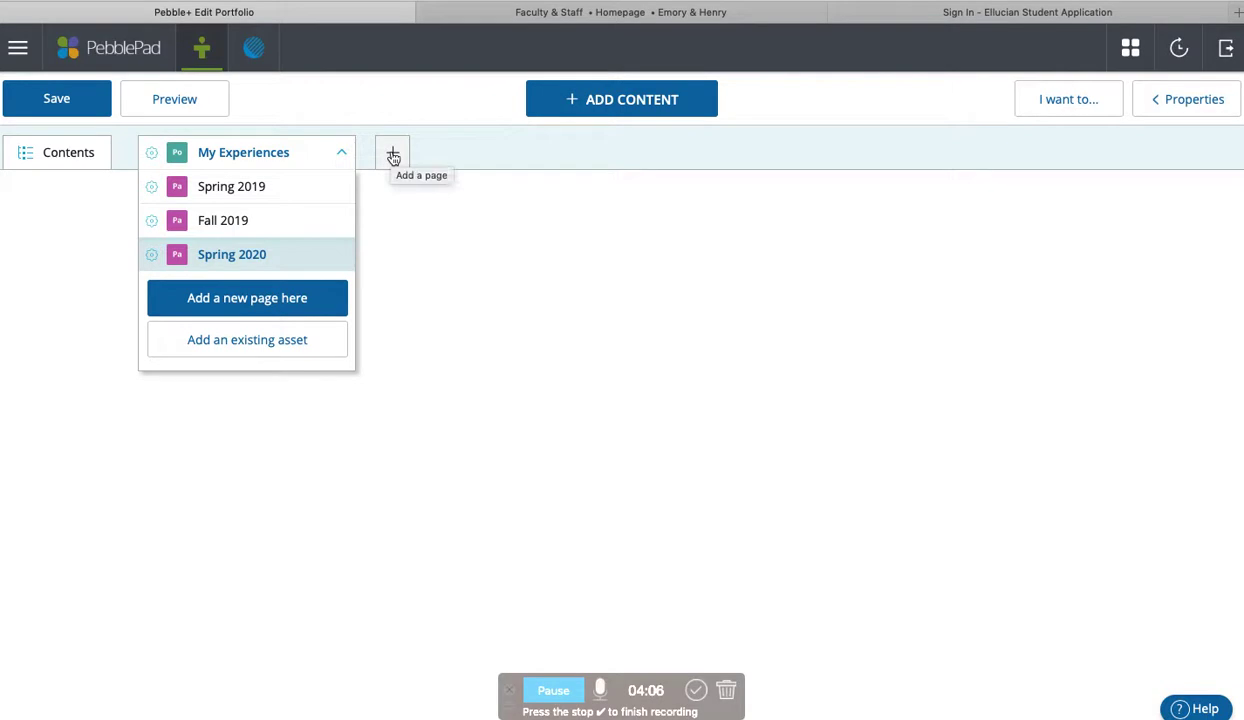
click(393, 155)
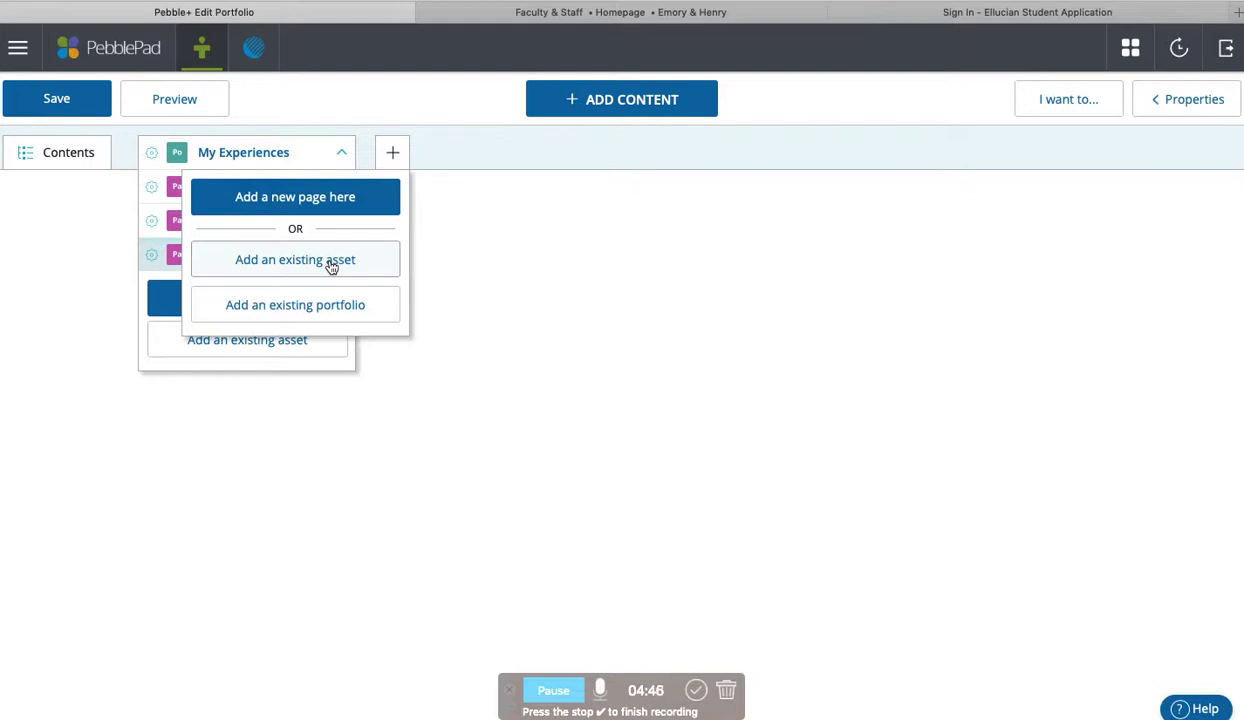
click(315, 208)
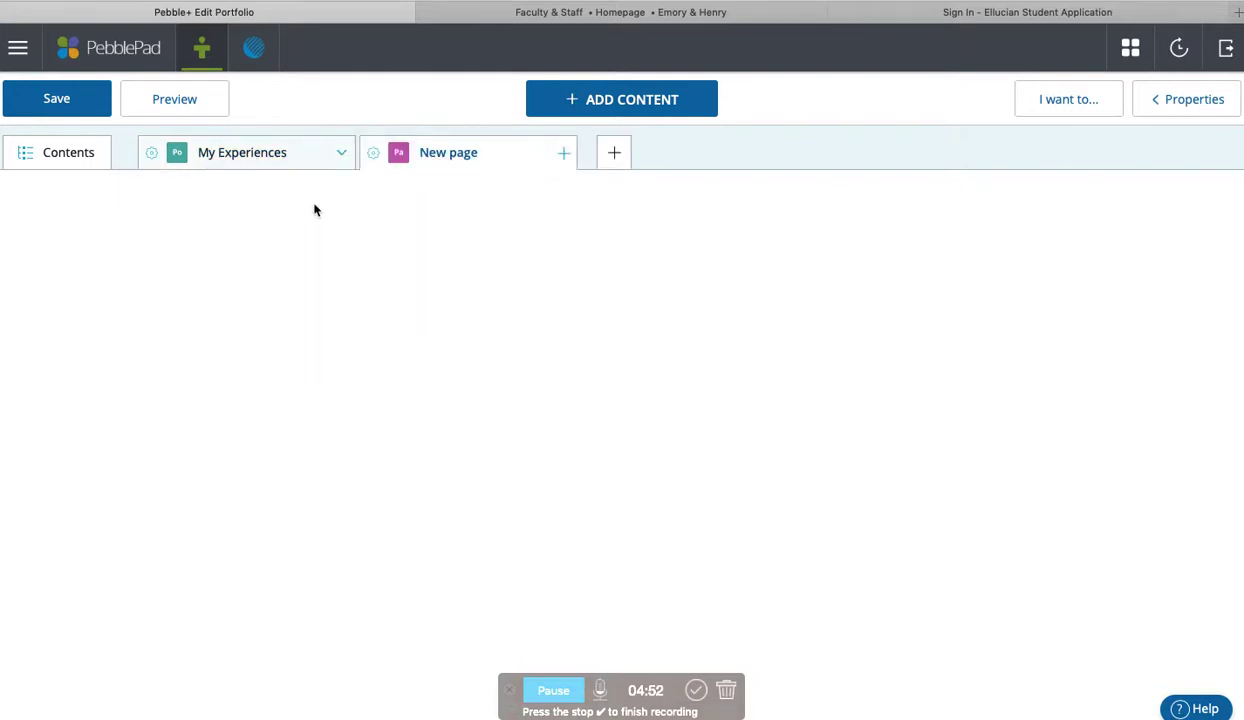
Add a banner, a text block and an image block to the new blank page
click(638, 110)
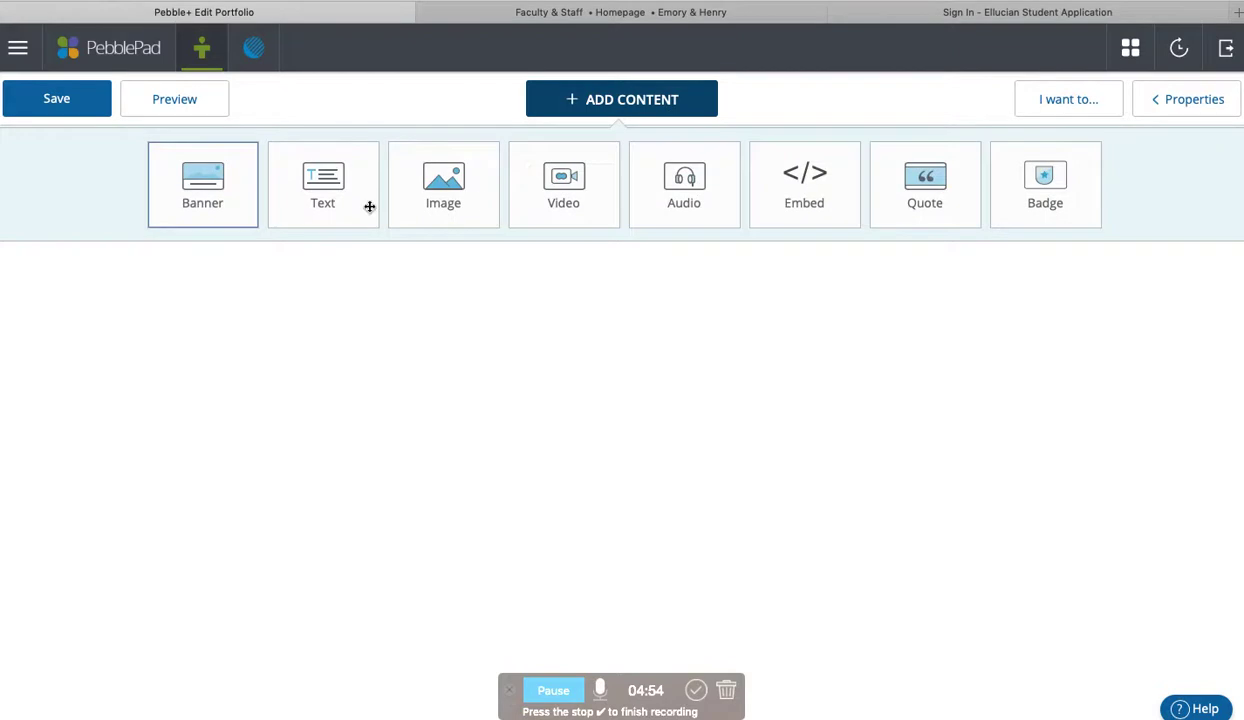
click(199, 188)
click(564, 111)
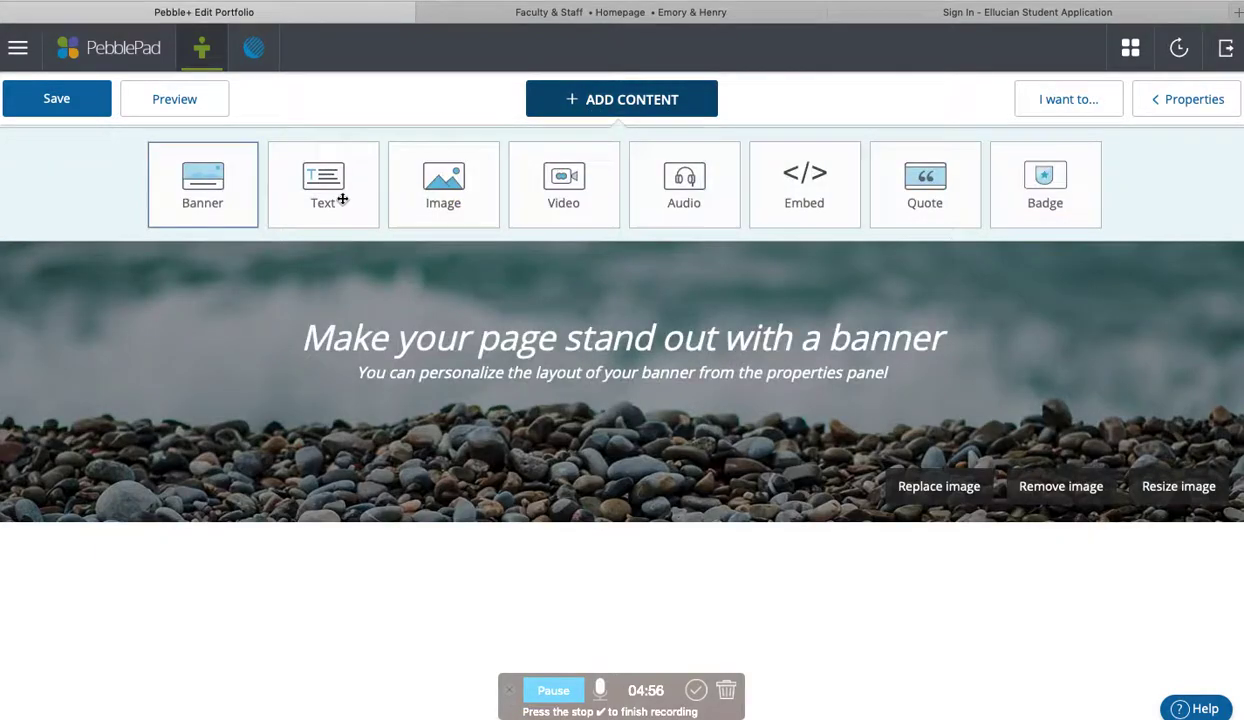
click(332, 190)
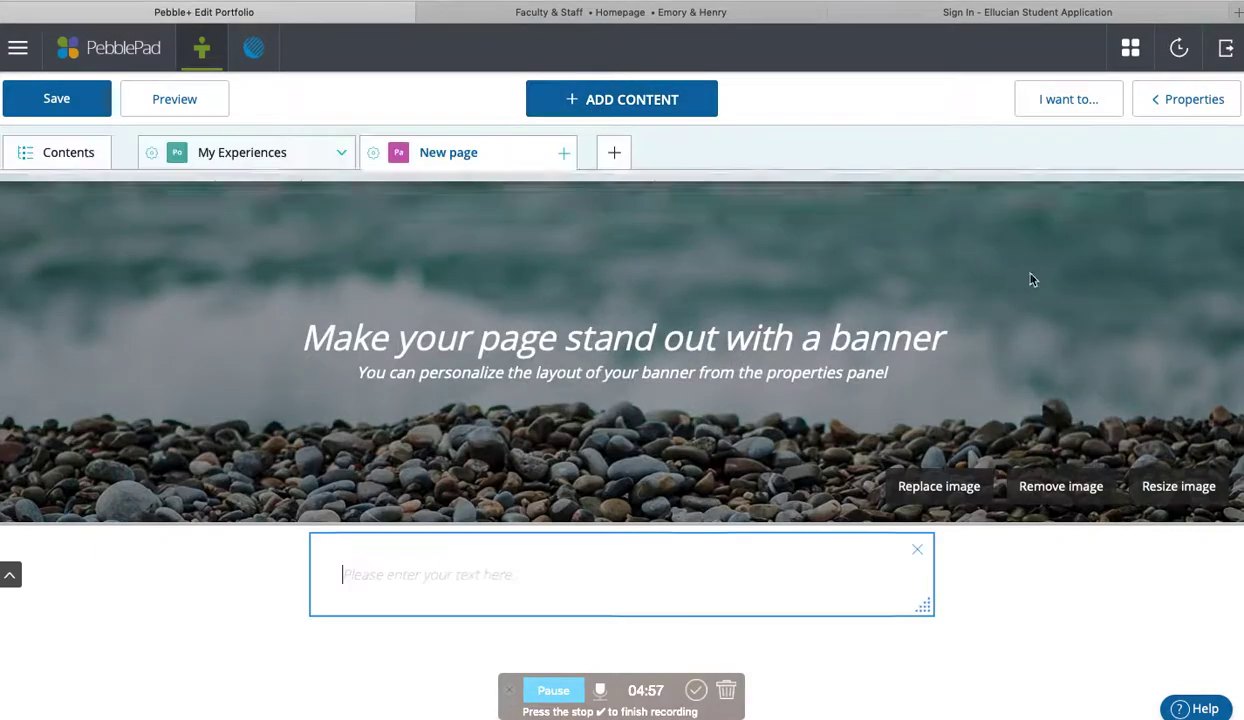
click(656, 110)
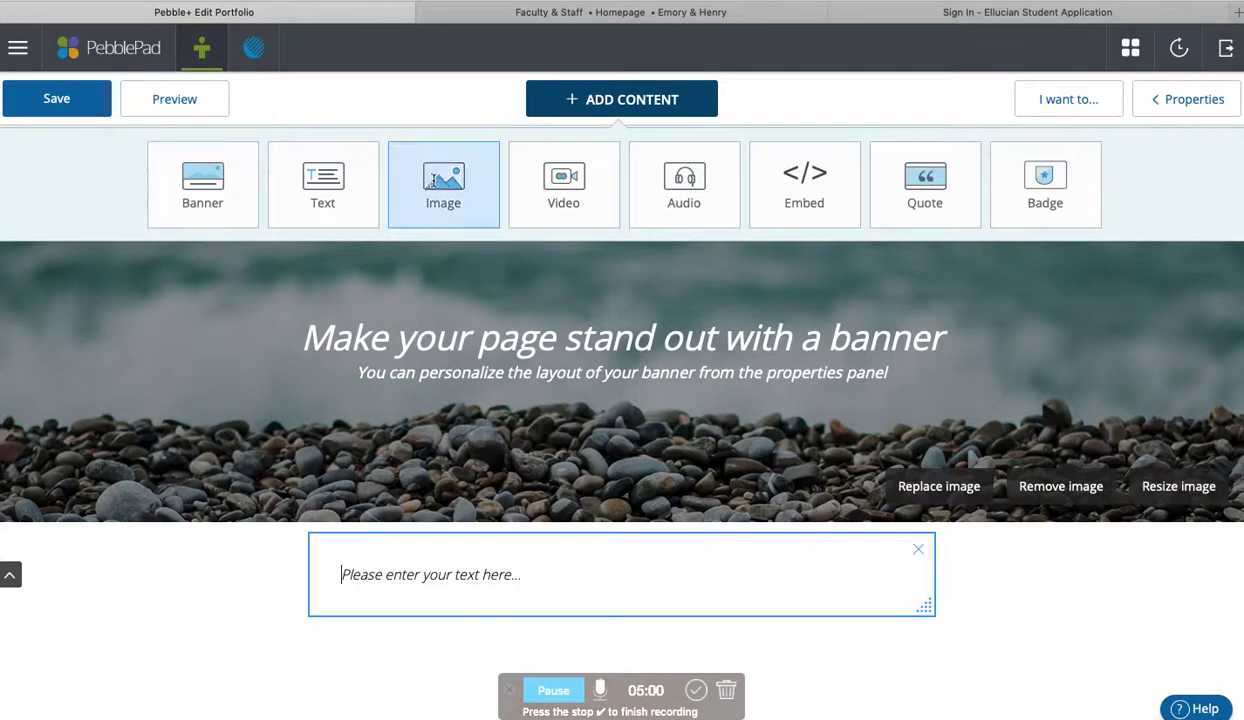
click(434, 184)
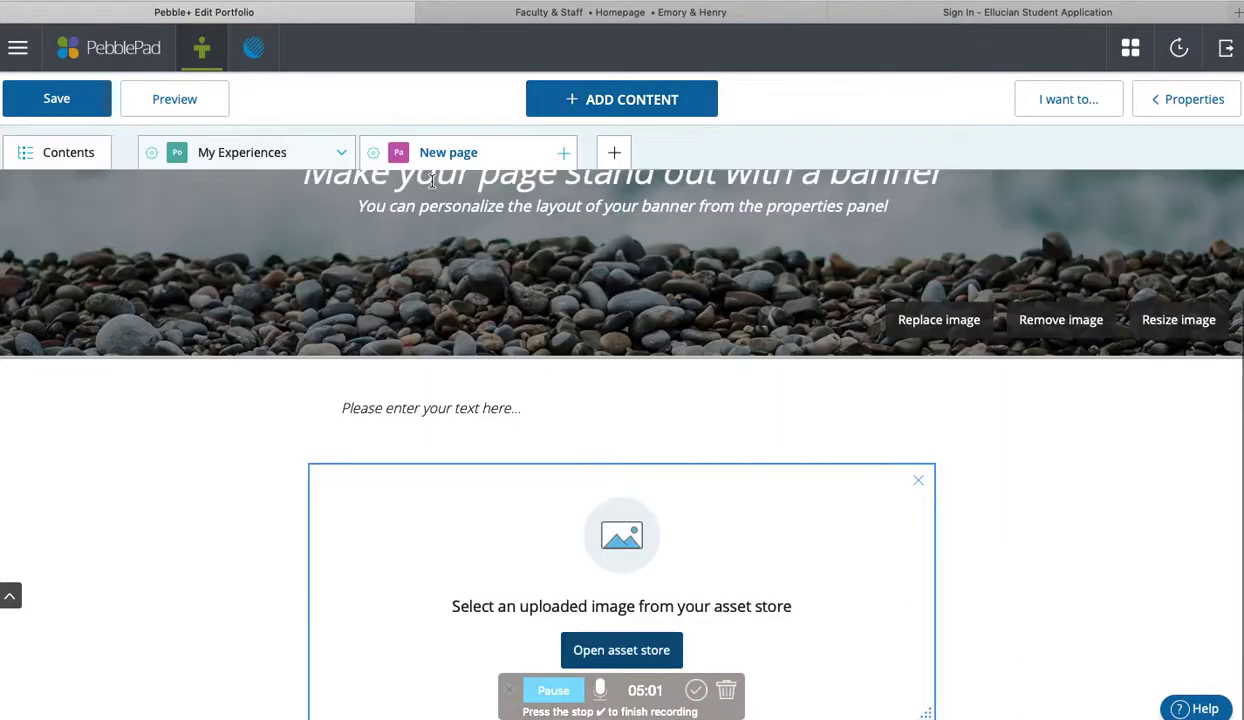
Rename the new page beside My Experiences as "Community Service"
click(373, 155)
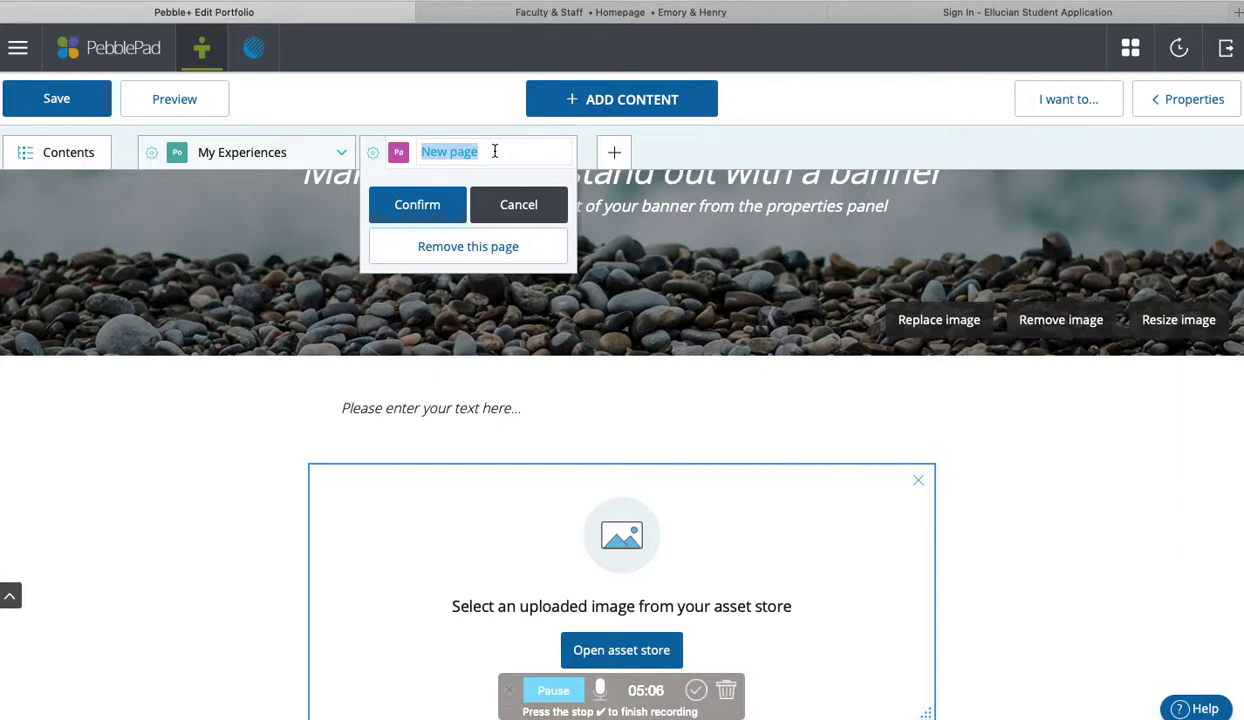
text(Community Service)
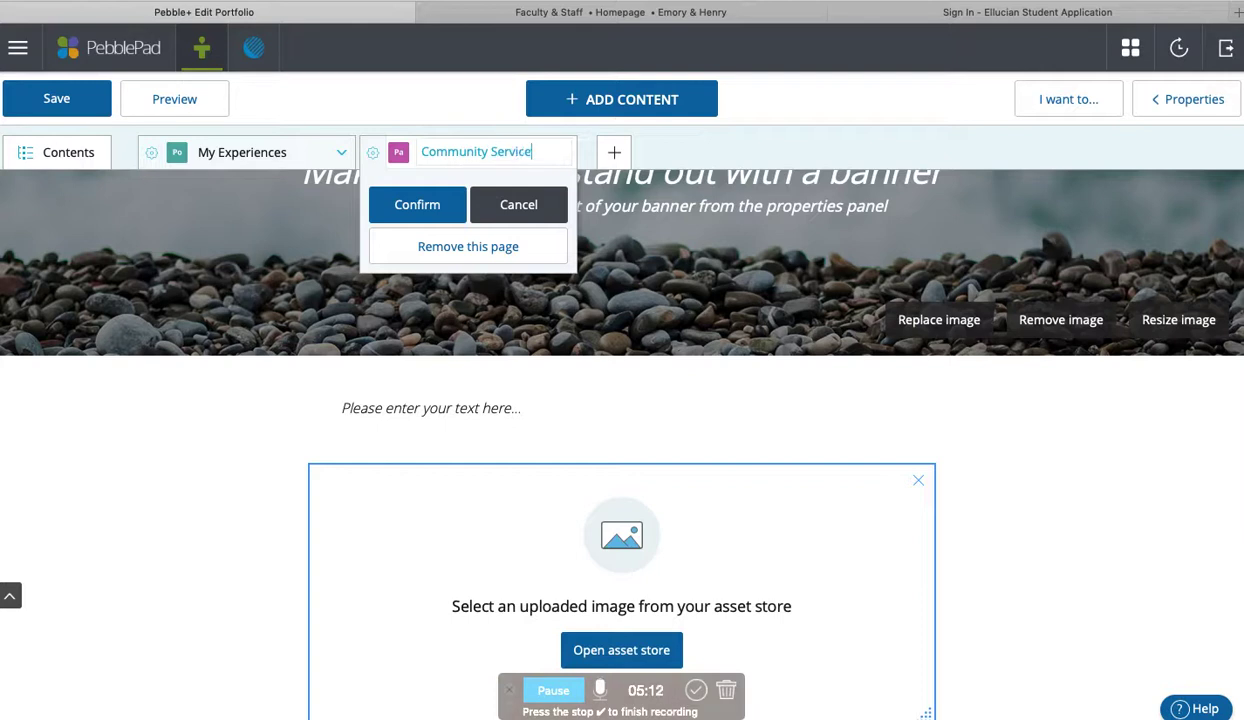
click(437, 209)
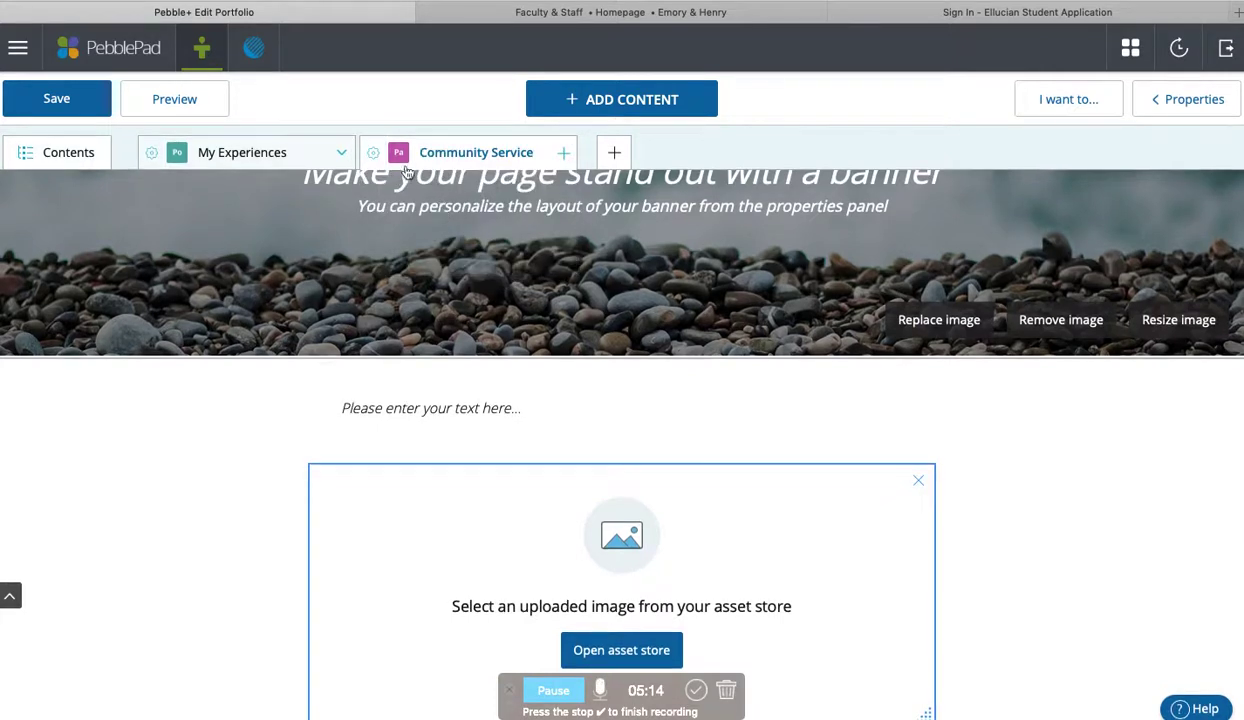